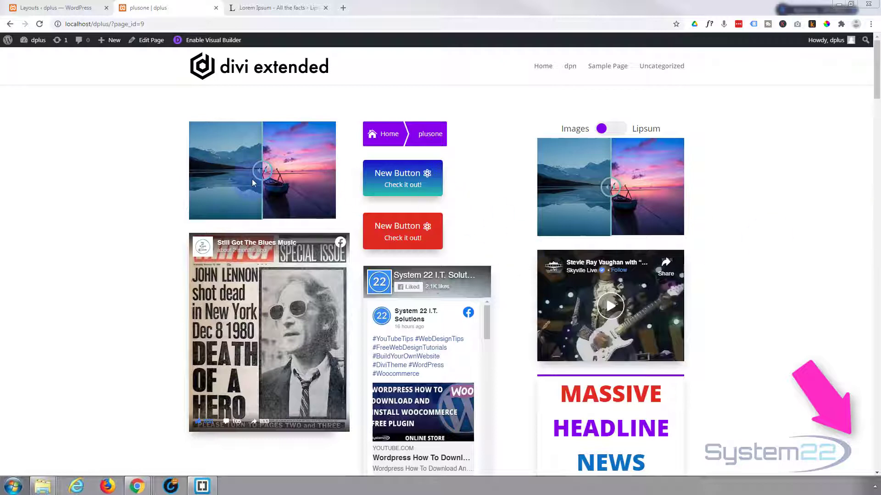
Step: Scroll the live 'plusone' page down to the black row holding the two Click Me buttons
scroll(539, 200, down, 3)
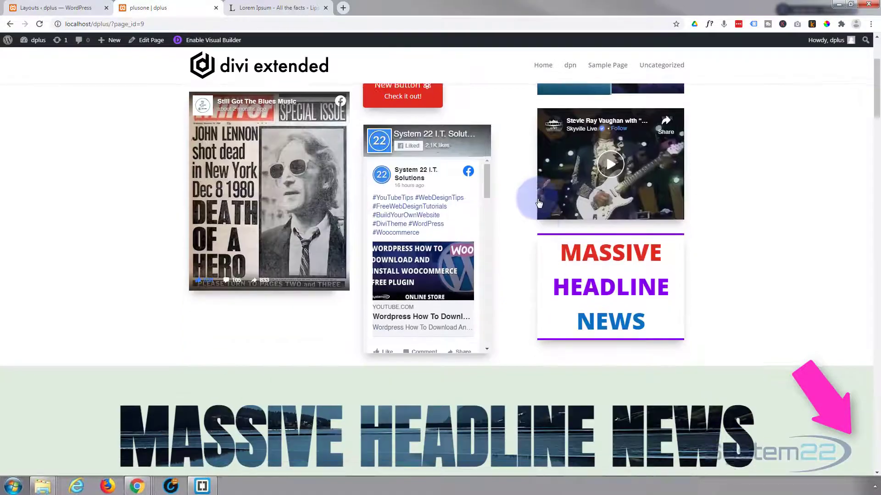
scroll(539, 203, down, 15)
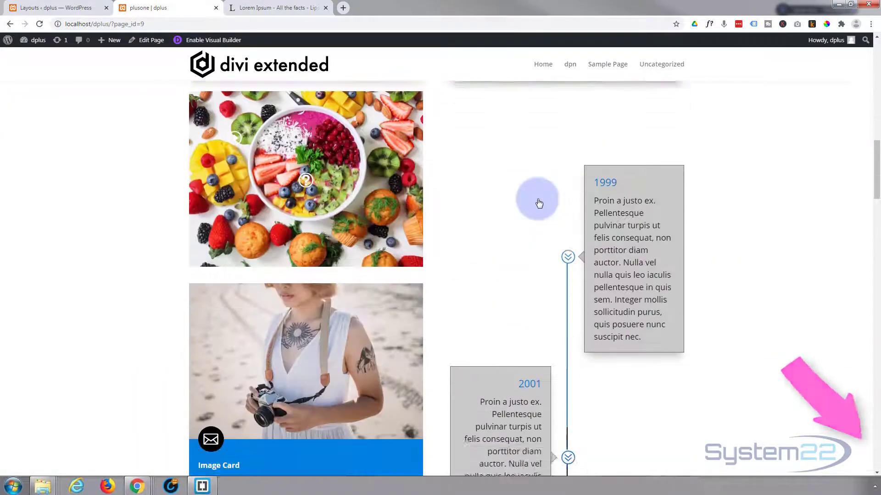
scroll(539, 203, down, 10)
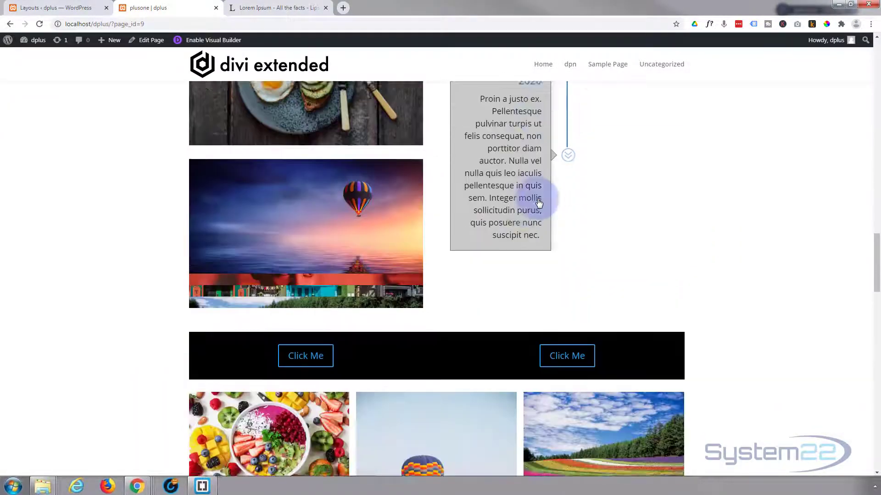
scroll(539, 203, down, 2)
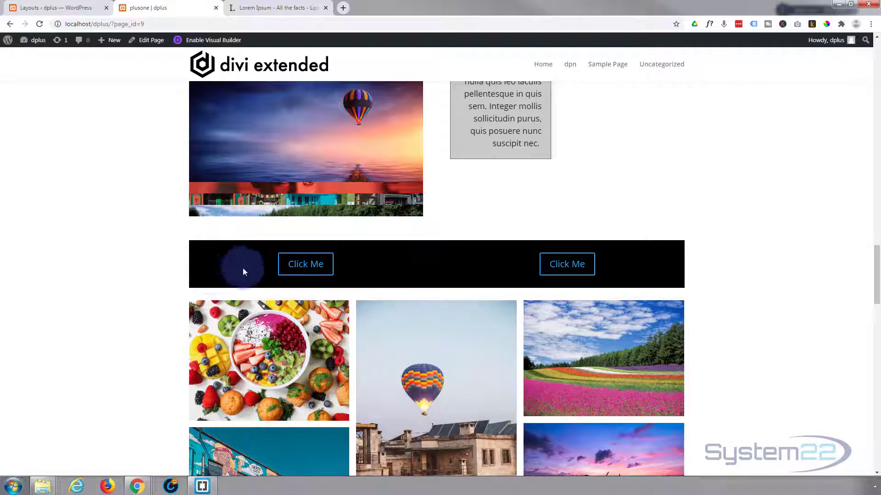
click(301, 265)
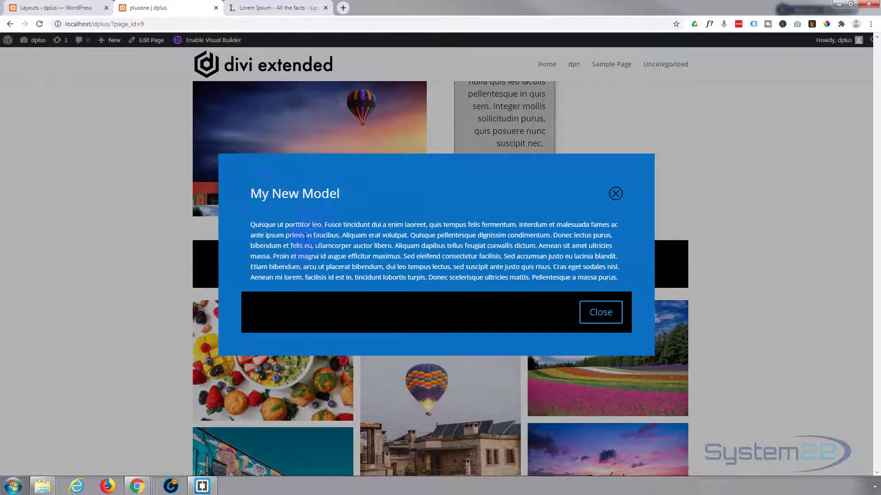
click(616, 195)
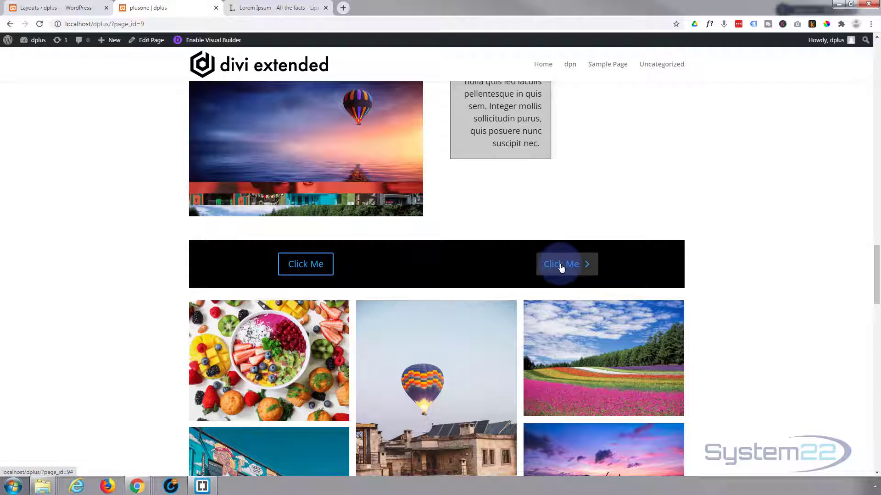
click(569, 268)
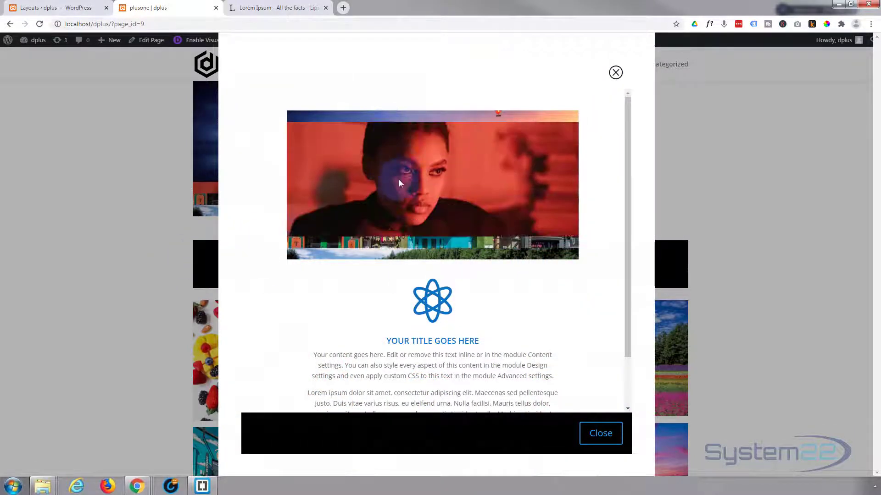
click(402, 253)
scroll(317, 271, down, 2)
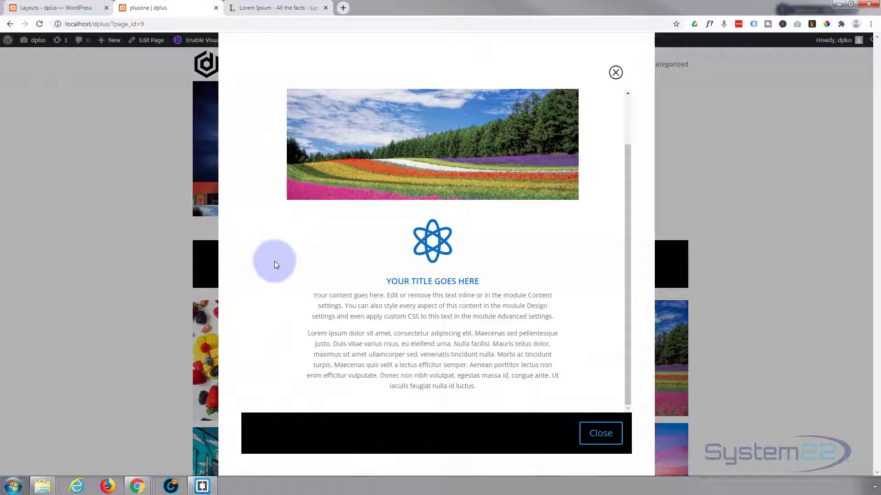
click(616, 72)
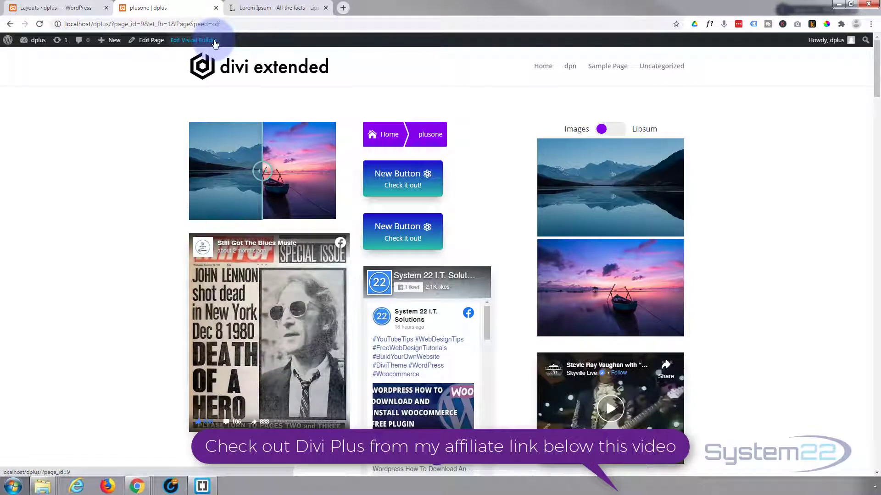
Step: Delete the right-hand Click Me button module from the black row
scroll(132, 153, down, 8)
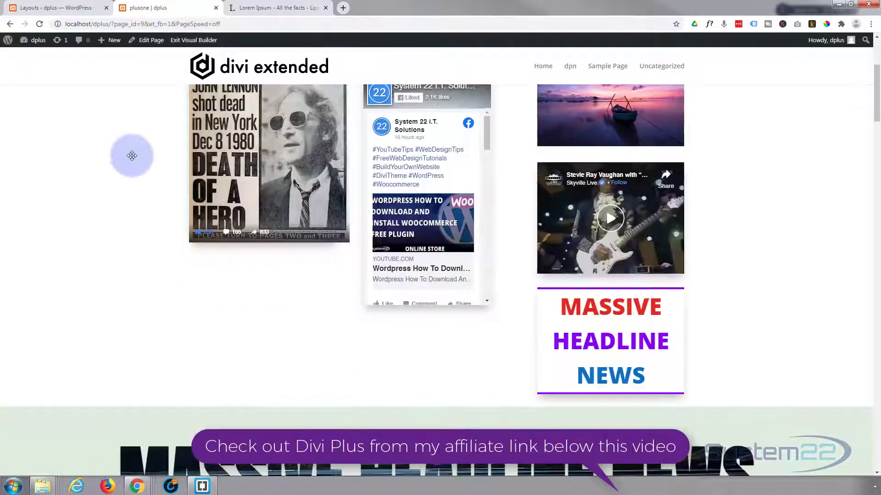
scroll(132, 155, down, 15)
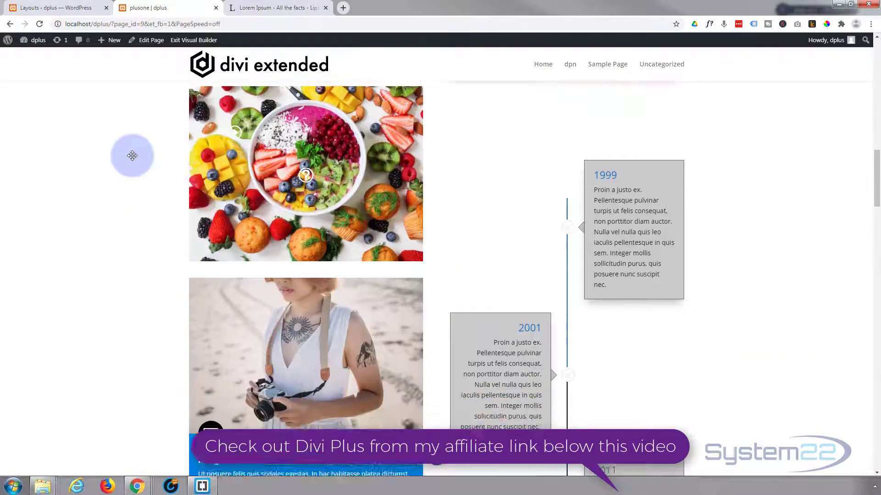
scroll(132, 155, down, 15)
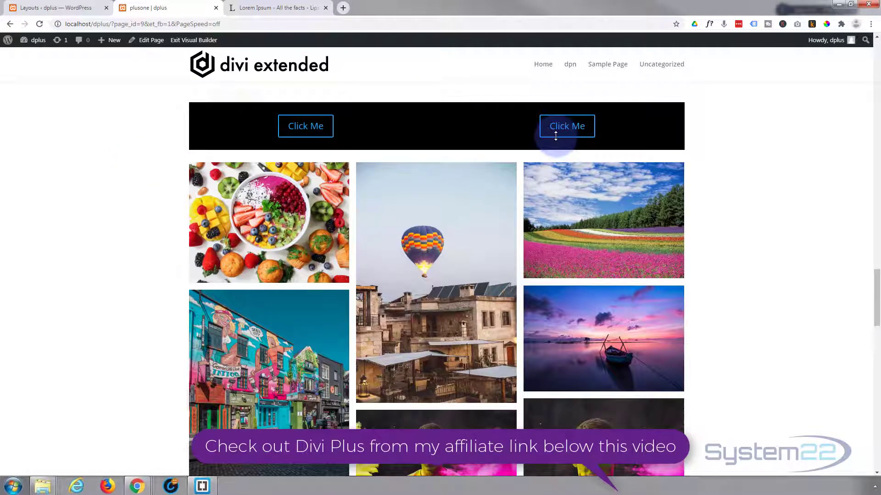
mouse_move(566, 131)
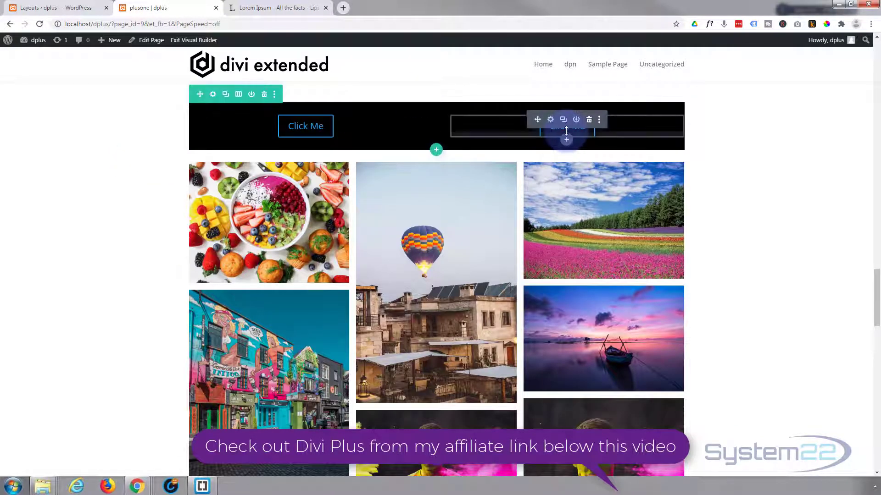
click(590, 121)
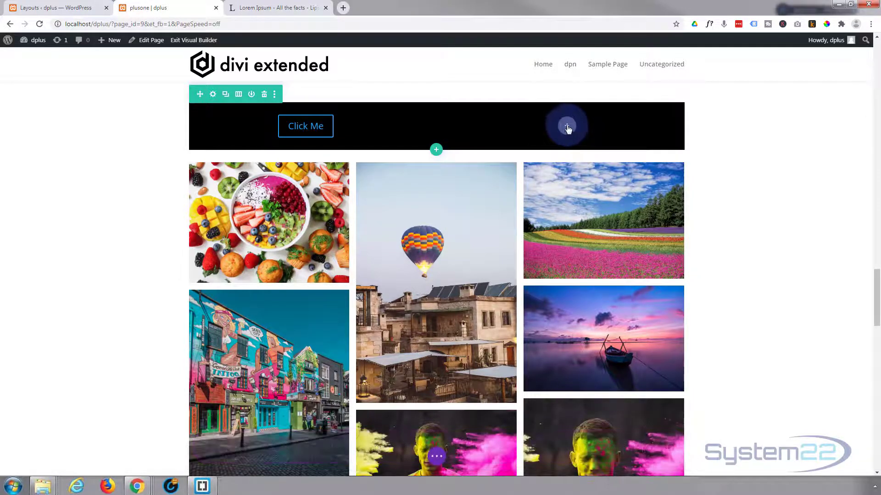
Step: Insert a DP Modal module into the black row's empty right column
click(567, 127)
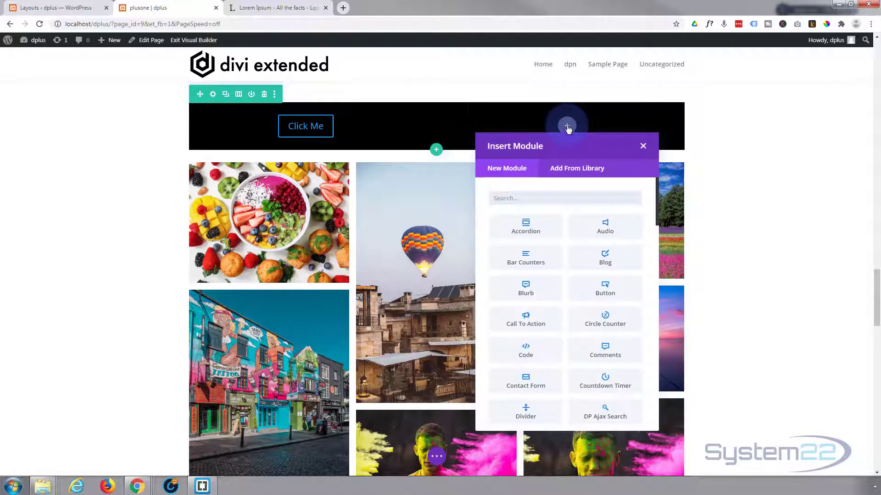
scroll(571, 261, down, 3)
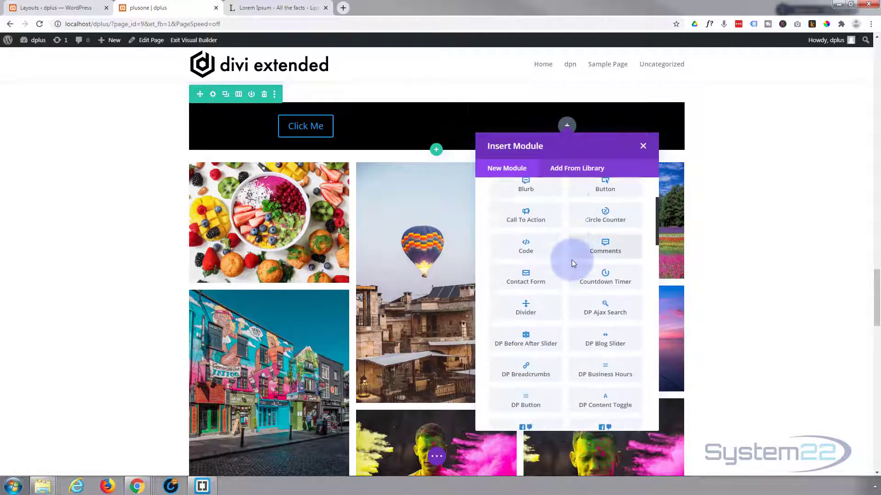
scroll(571, 260, down, 1)
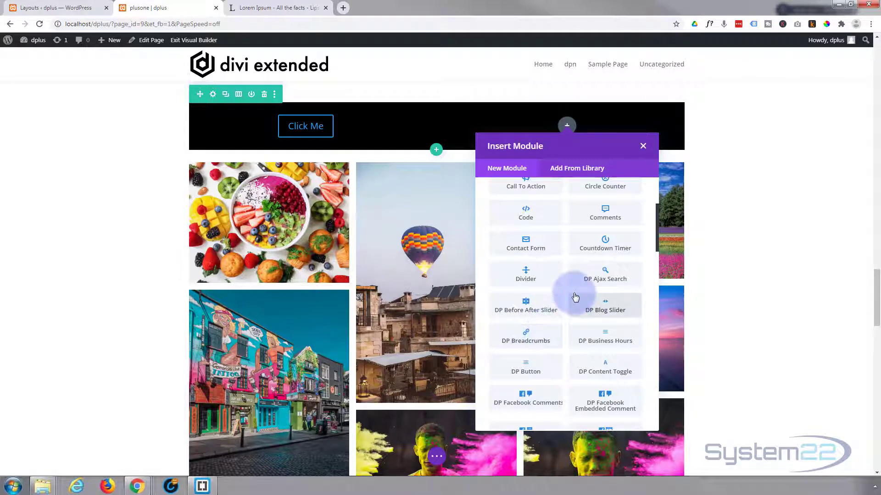
scroll(575, 296, down, 3)
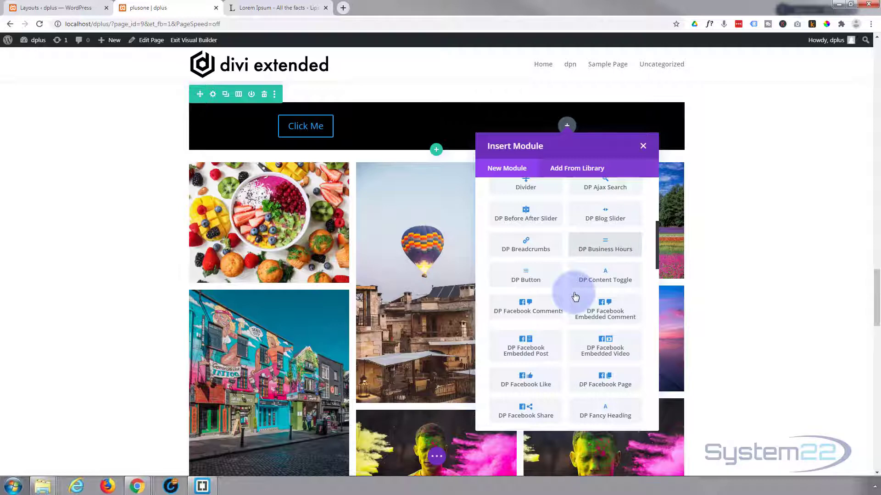
scroll(575, 297, down, 6)
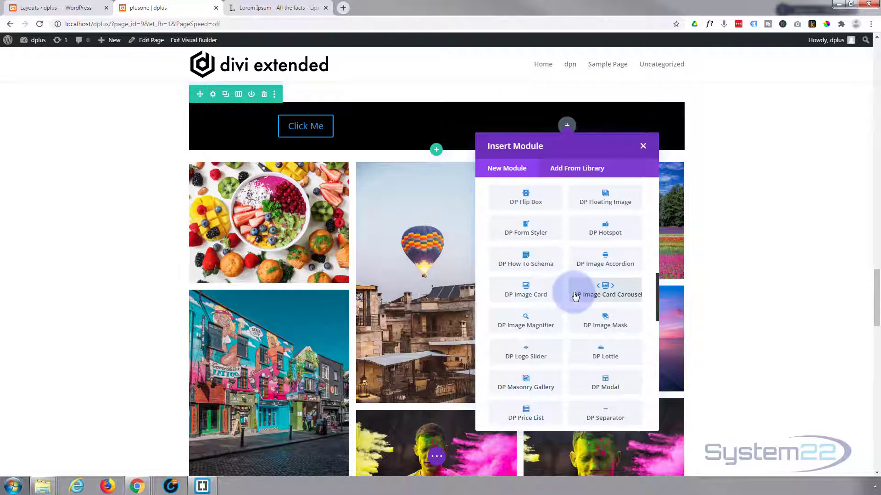
scroll(575, 297, down, 3)
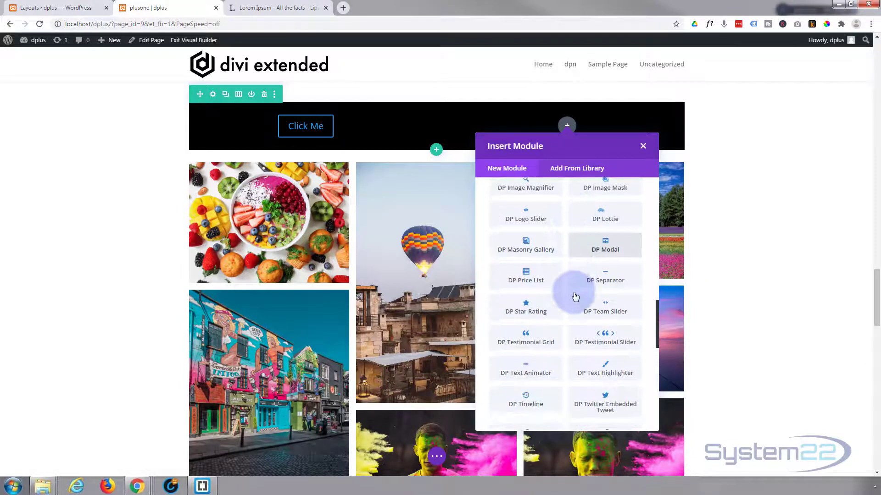
scroll(575, 297, down, 1)
scroll(575, 297, up, 2)
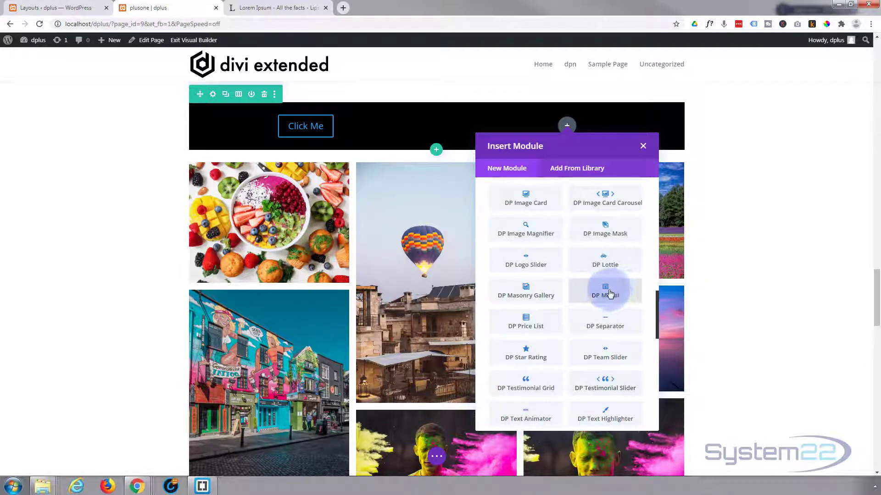
click(608, 294)
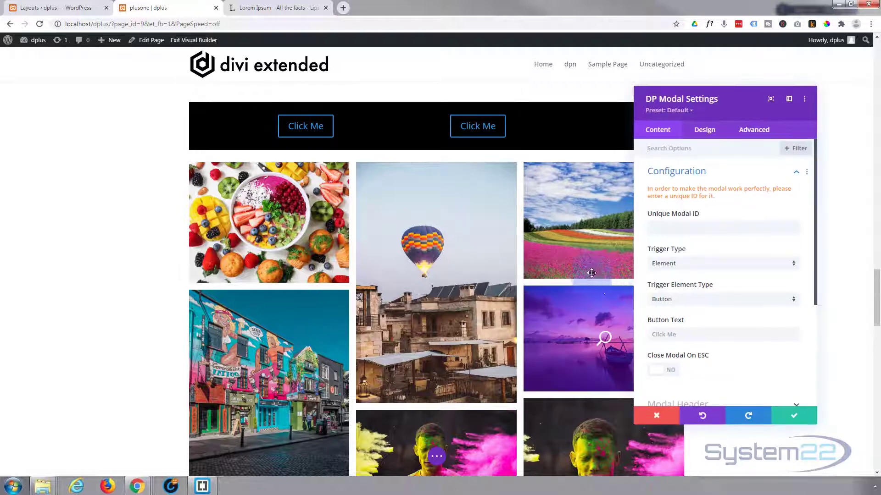
Step: Keep the modal's trigger type as Element with a Button trigger element
drag(735, 111, 400, 123)
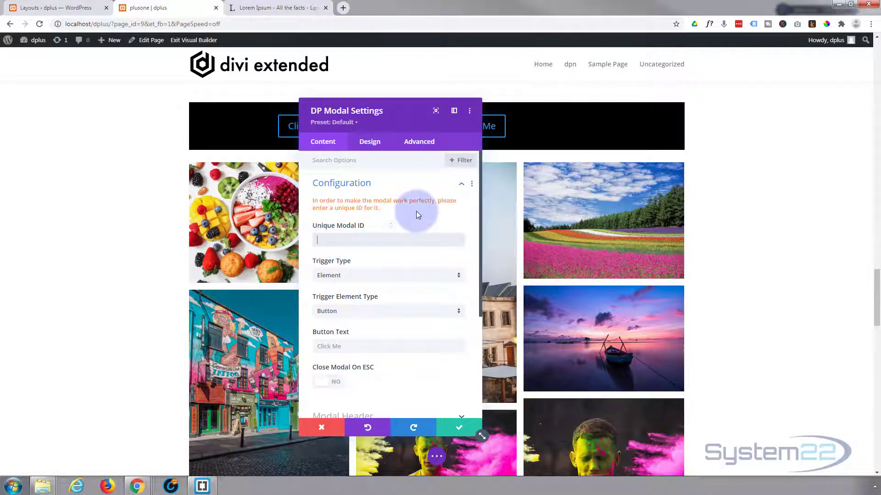
text(03)
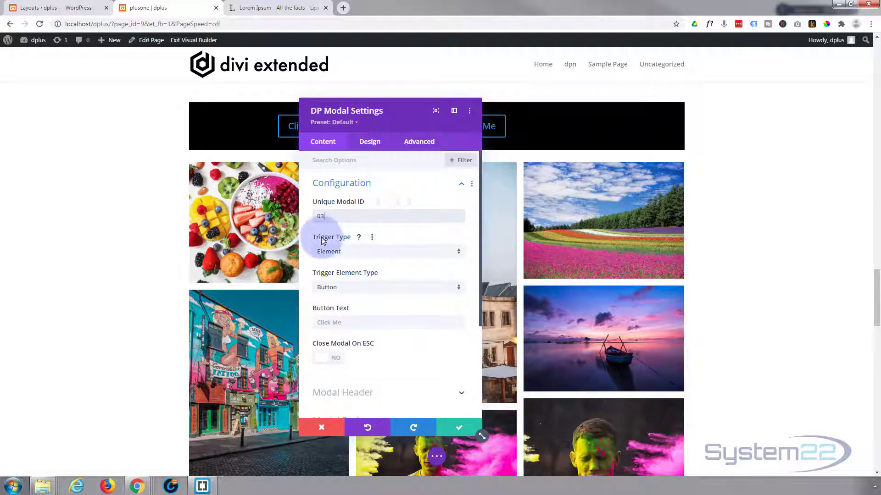
click(375, 257)
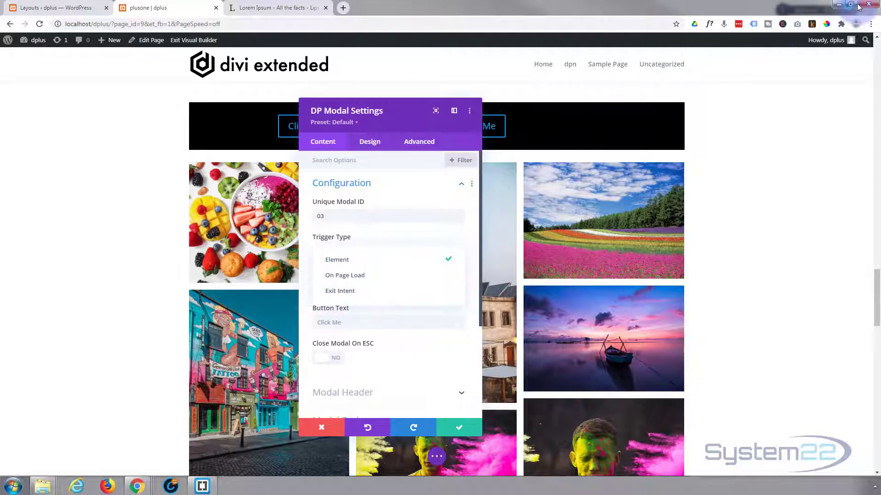
click(338, 261)
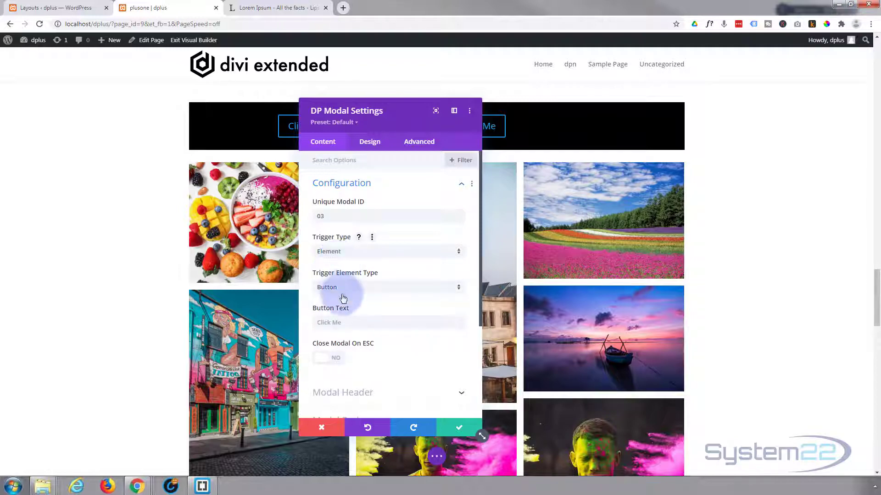
click(362, 289)
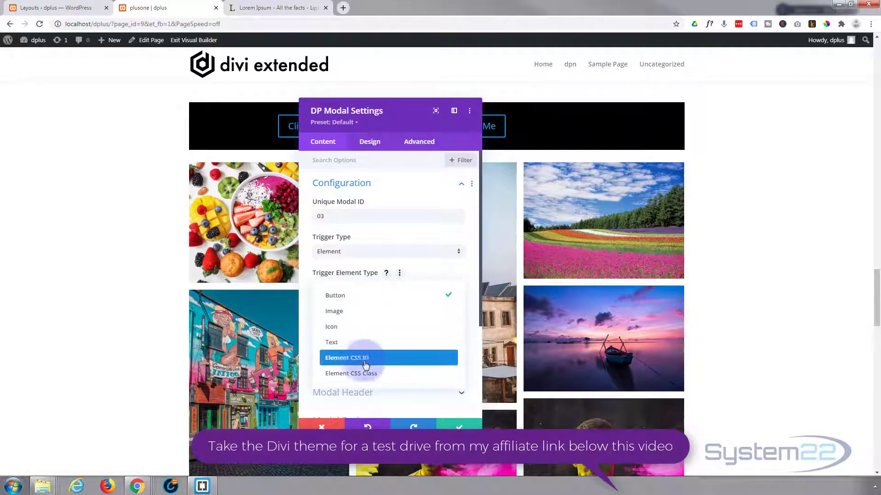
click(355, 297)
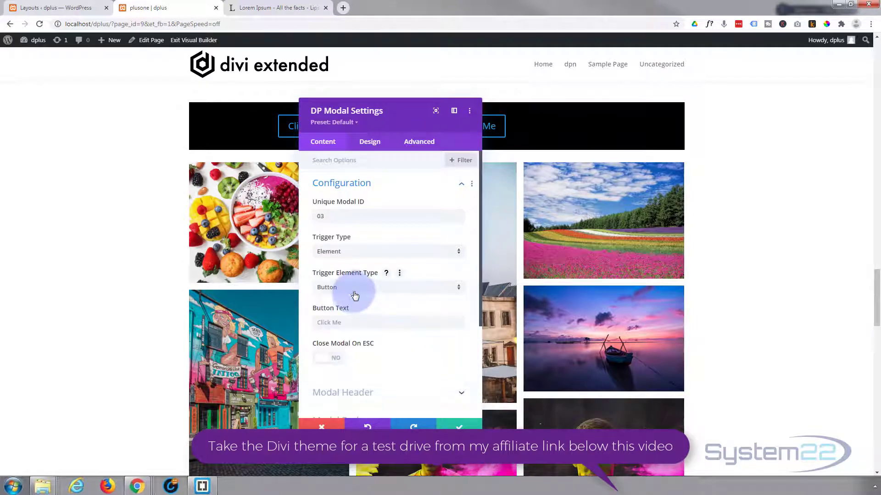
Step: Set the modal's button text to 'Popup Modal'
click(370, 323)
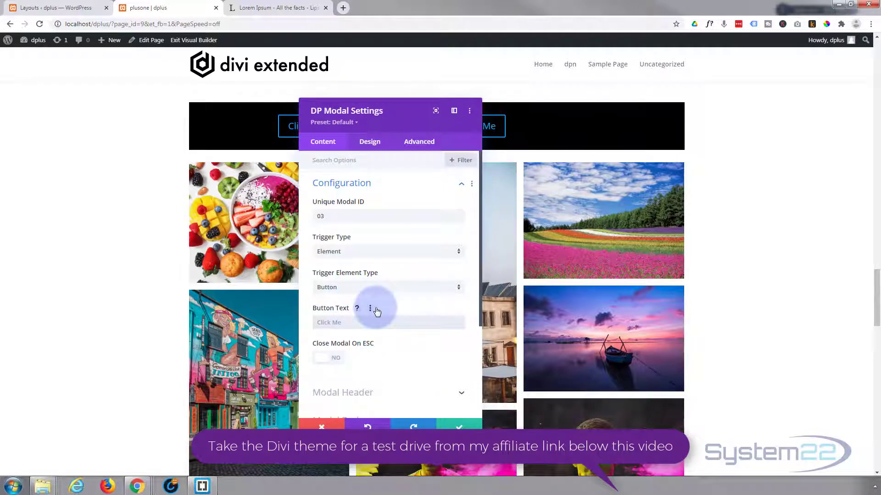
text(Popup Modal)
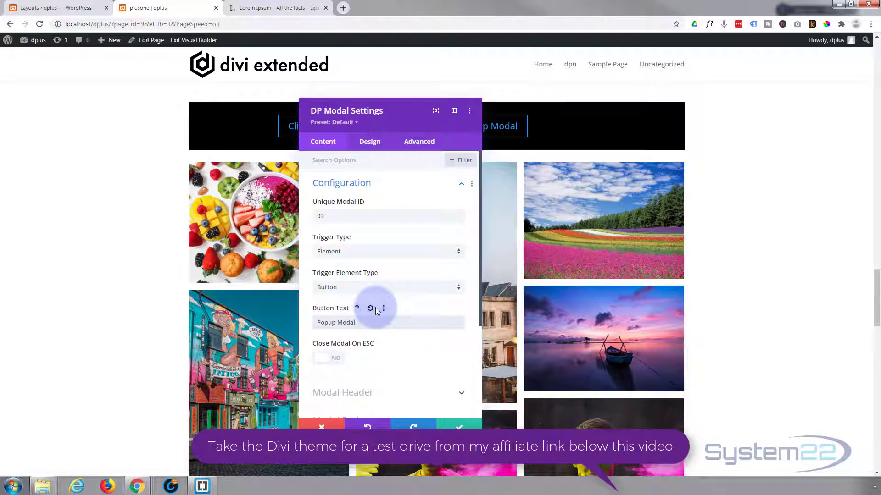
scroll(414, 291, down, 2)
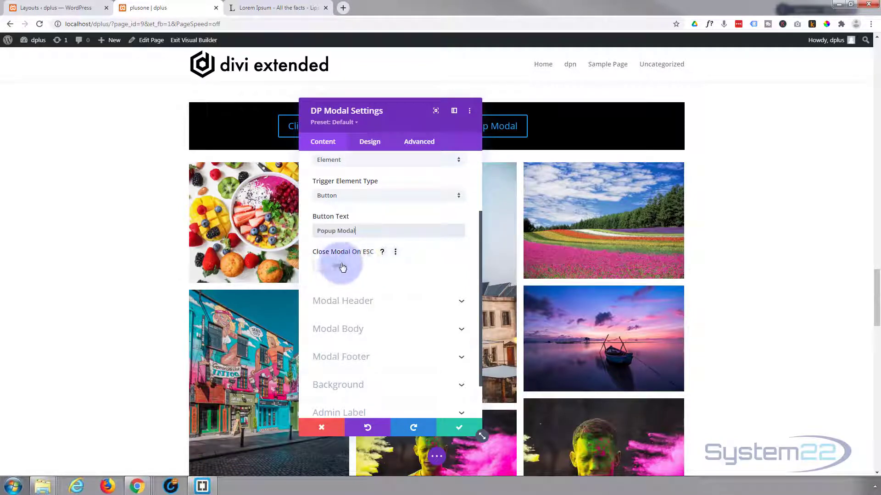
scroll(384, 260, down, 1)
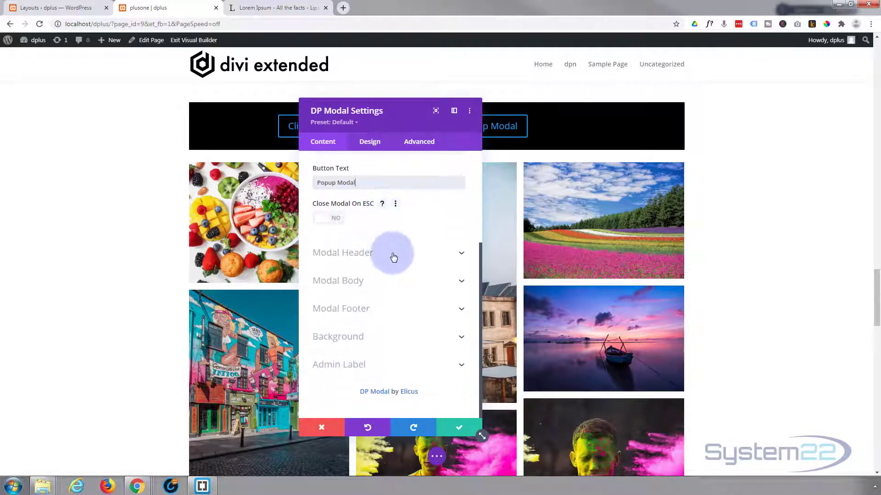
Step: Enter 'My Modal' as the modal header title
click(393, 256)
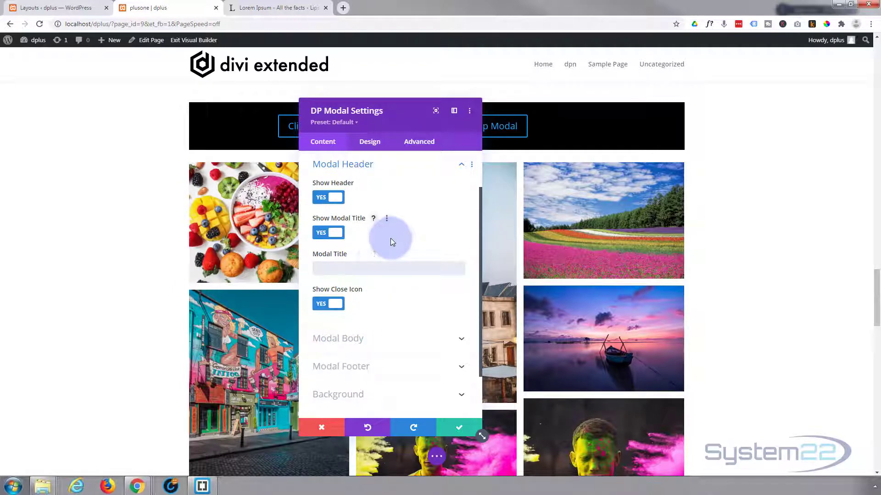
text(My Modal)
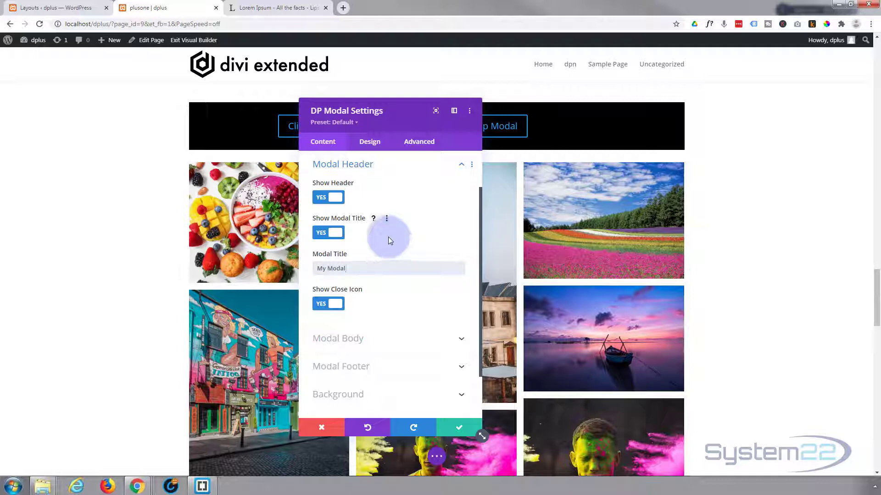
scroll(391, 227, down, 1)
Step: Keep Text as the modal body content type, then bring up actions for the Lorem Ipsum paragraph
click(387, 293)
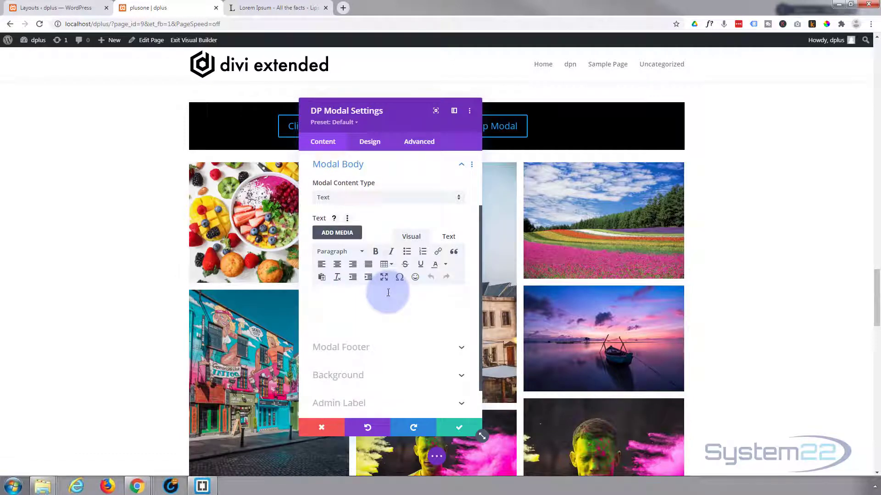
click(377, 201)
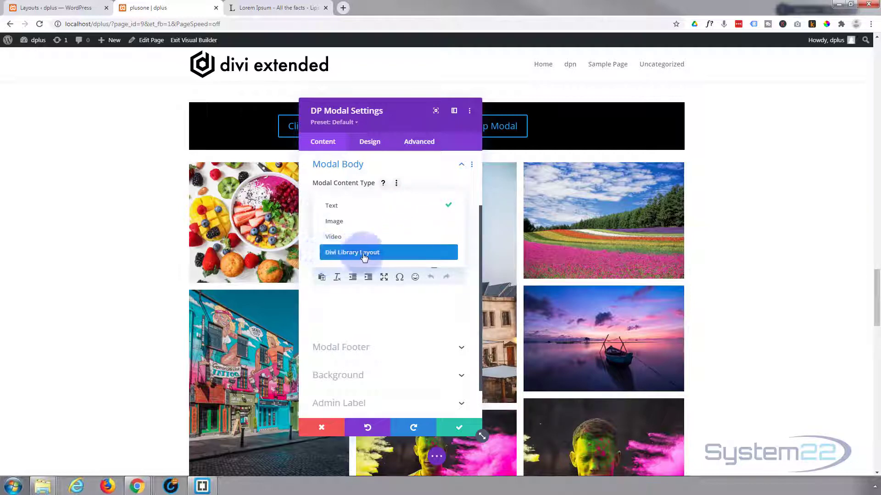
click(339, 206)
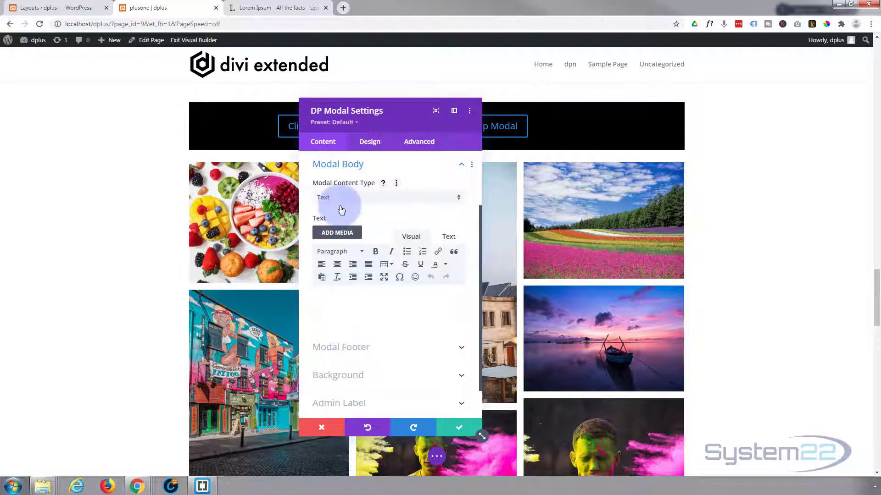
click(263, 6)
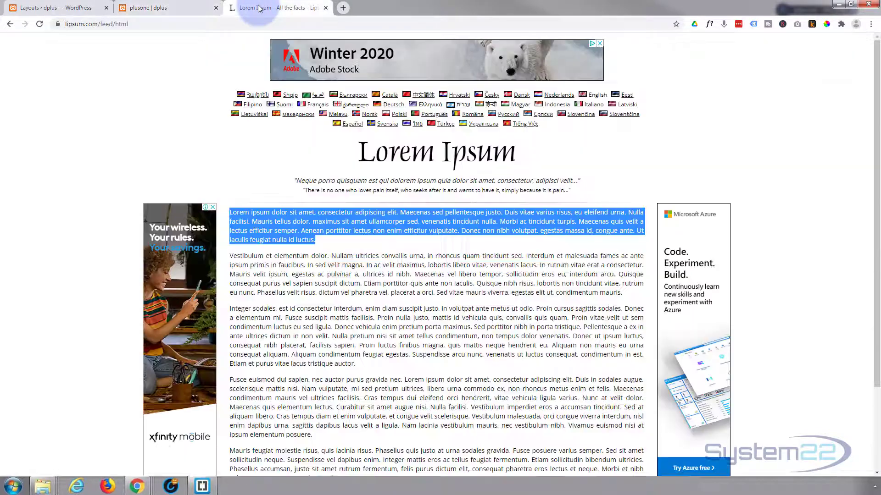
right_click(257, 222)
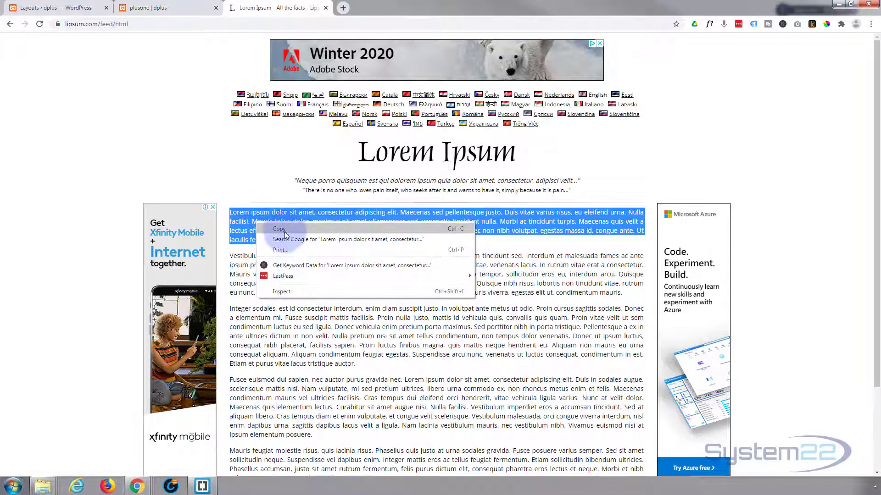
Step: Paste the copied Lorem ipsum paragraph into the modal body text
click(278, 229)
click(161, 9)
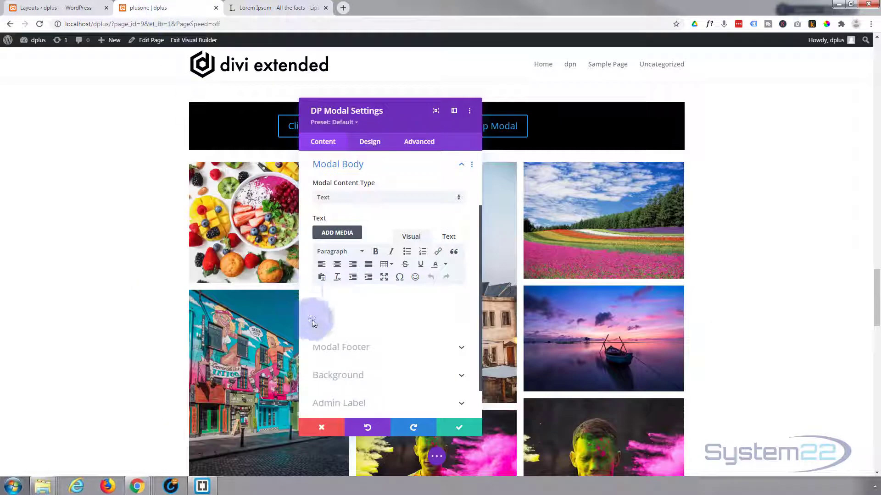
click(334, 295)
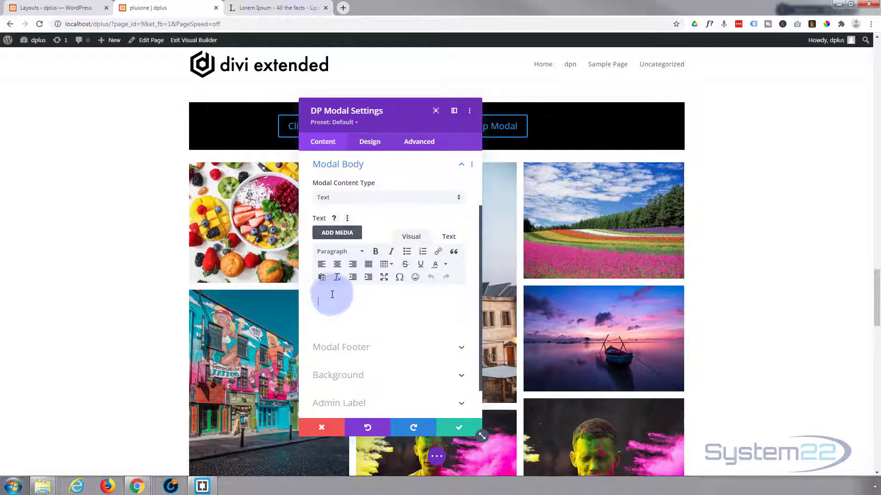
key(ctrl+v)
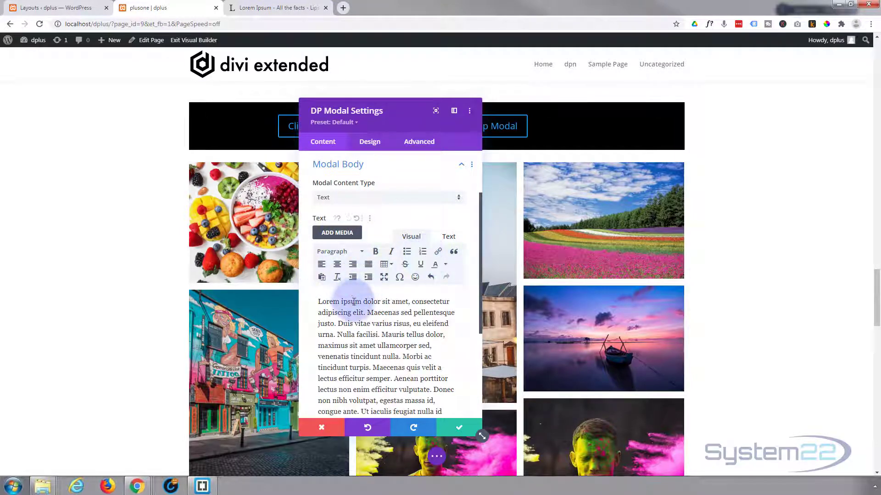
Step: Set the modal footer's close button text to 'Close Modal'
scroll(362, 308, down, 4)
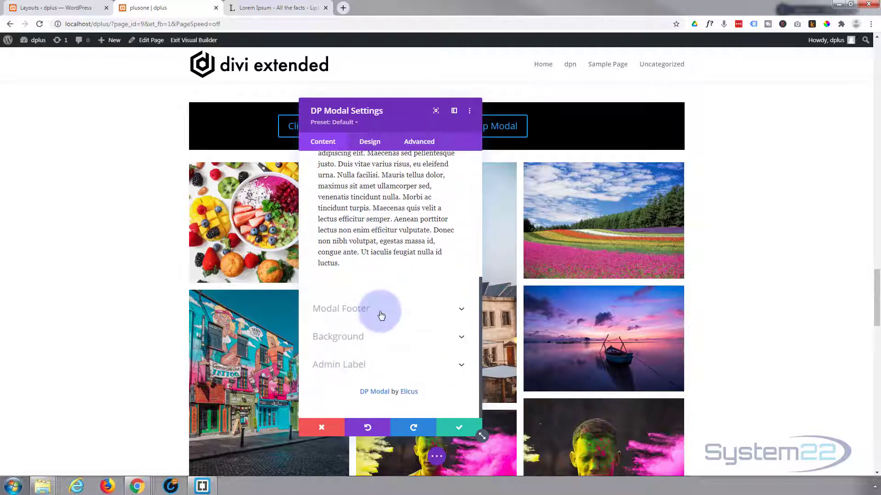
click(380, 314)
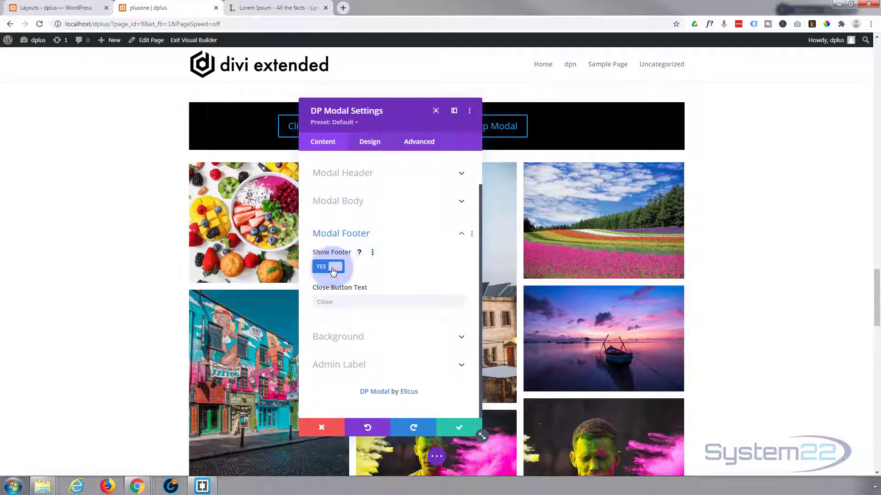
click(343, 304)
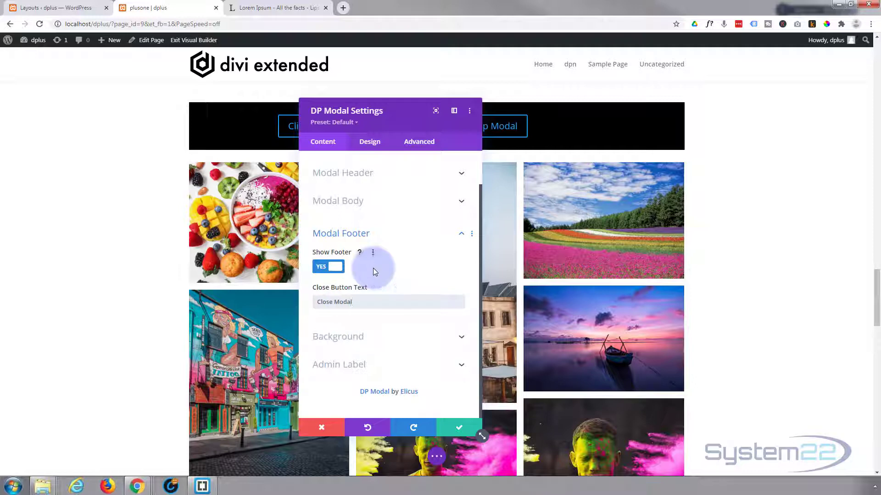
Step: Give the modal a partly transparent black background overlay
click(383, 336)
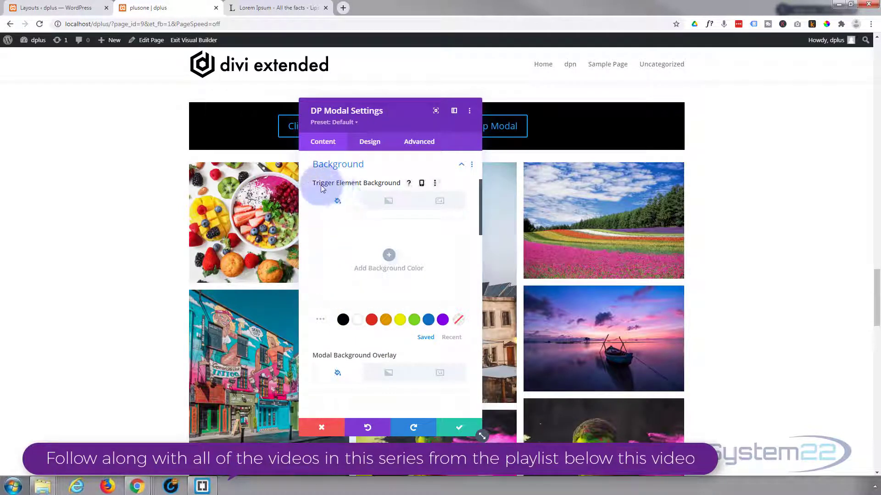
click(373, 266)
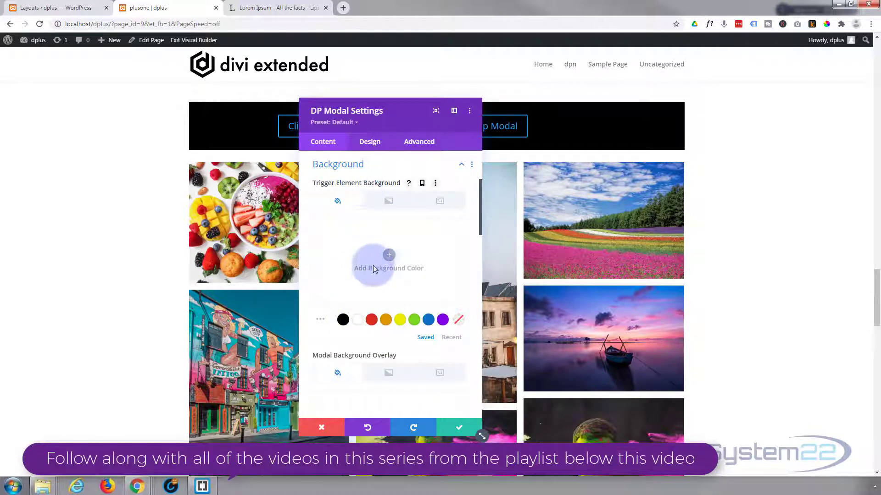
scroll(373, 269, down, 2)
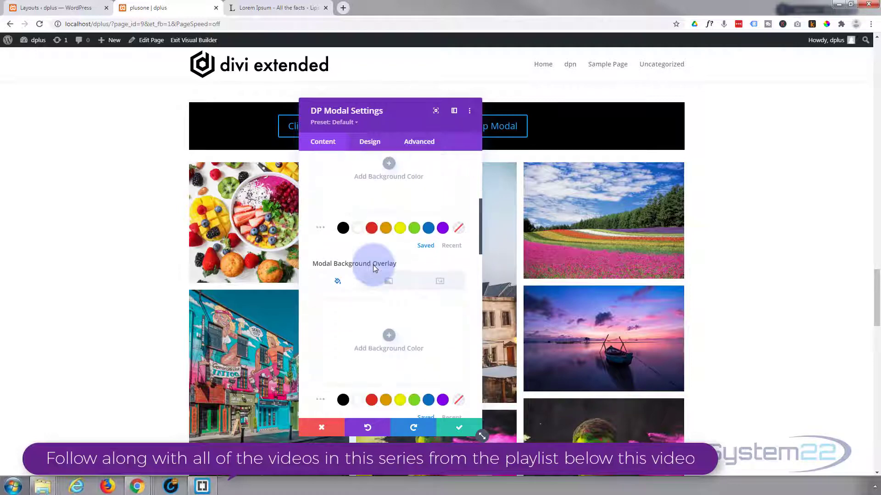
scroll(346, 238, down, 1)
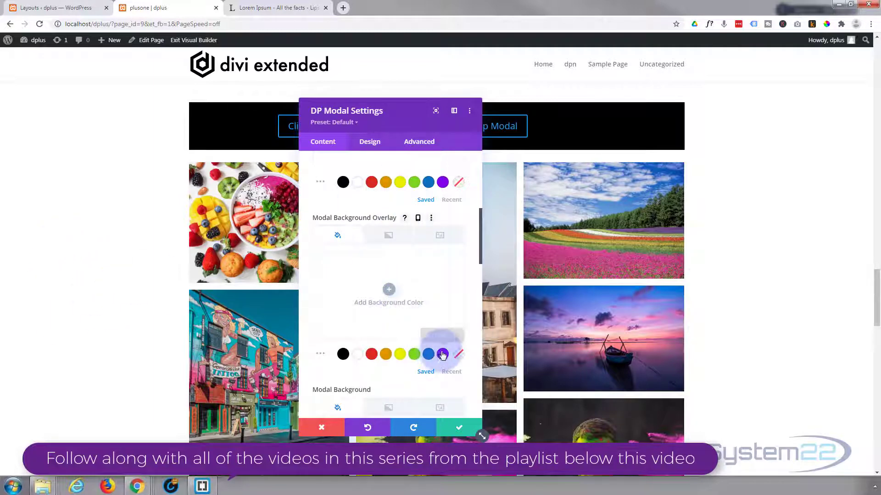
click(343, 355)
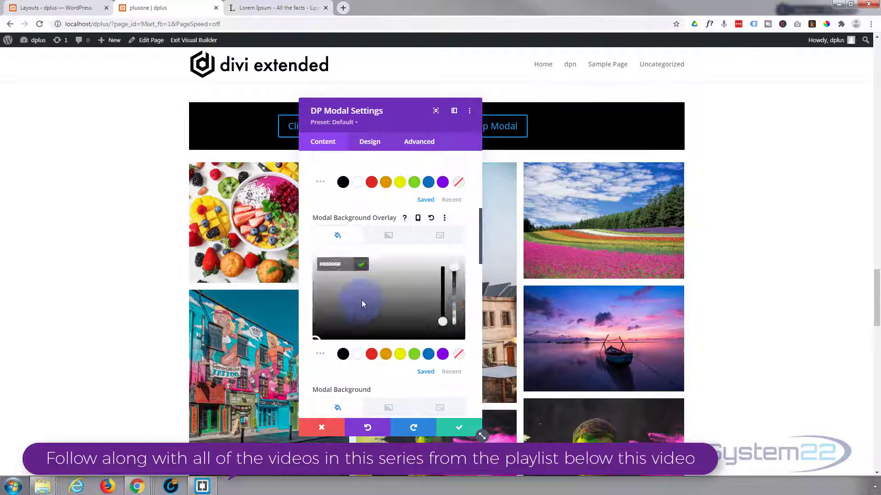
drag(453, 304, 454, 306)
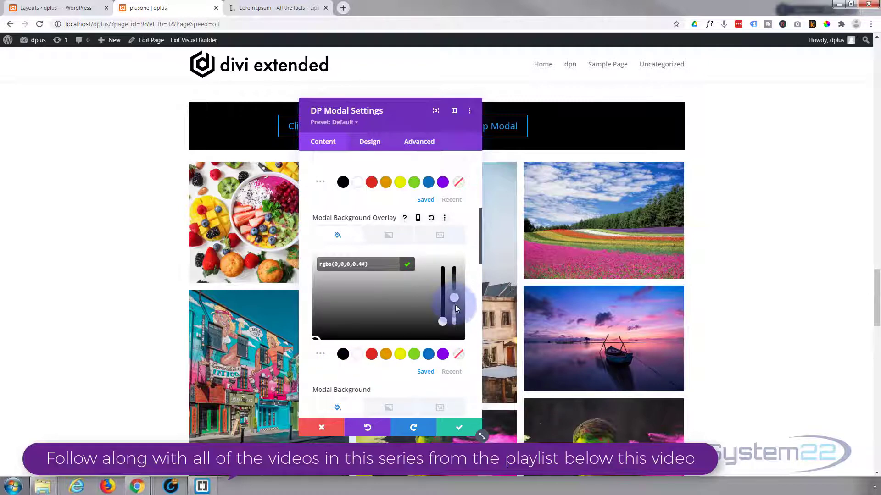
Step: Make the modal header background blue
scroll(364, 313, down, 3)
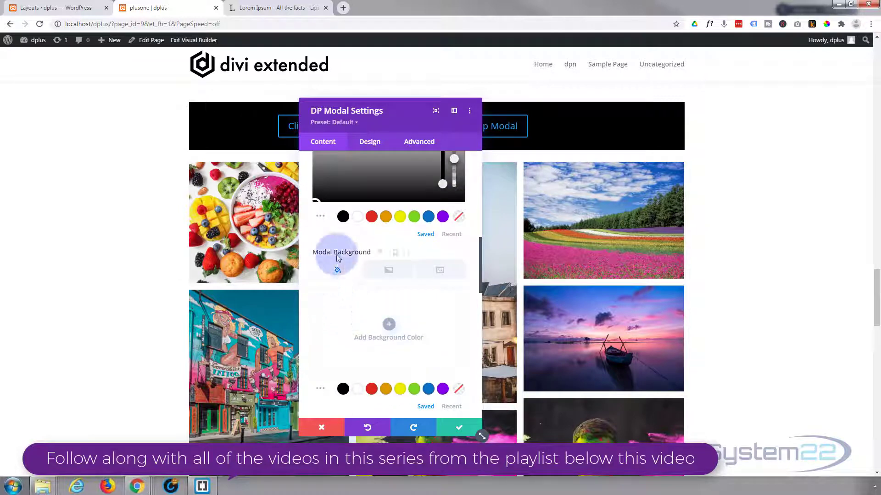
scroll(347, 325, down, 2)
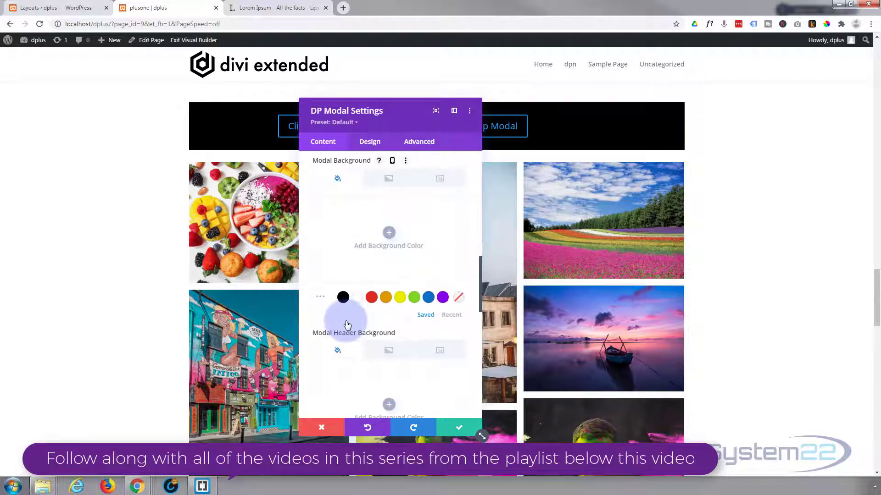
scroll(347, 324, down, 1)
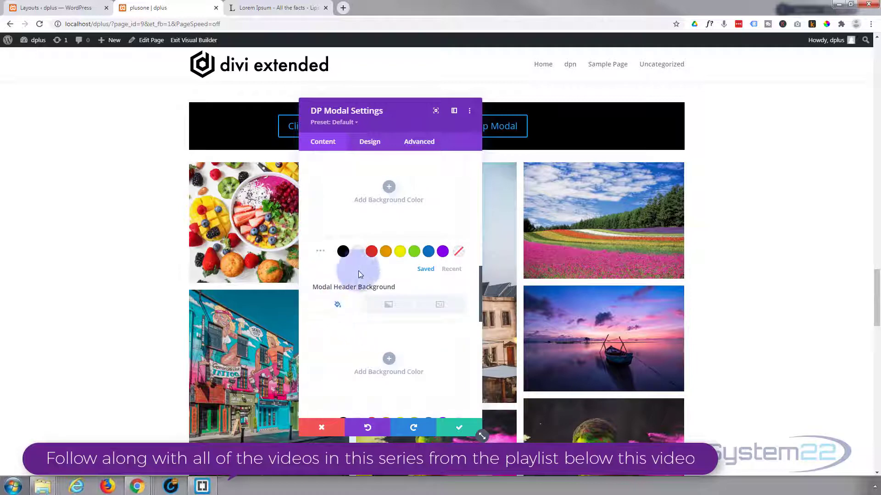
scroll(359, 272, down, 2)
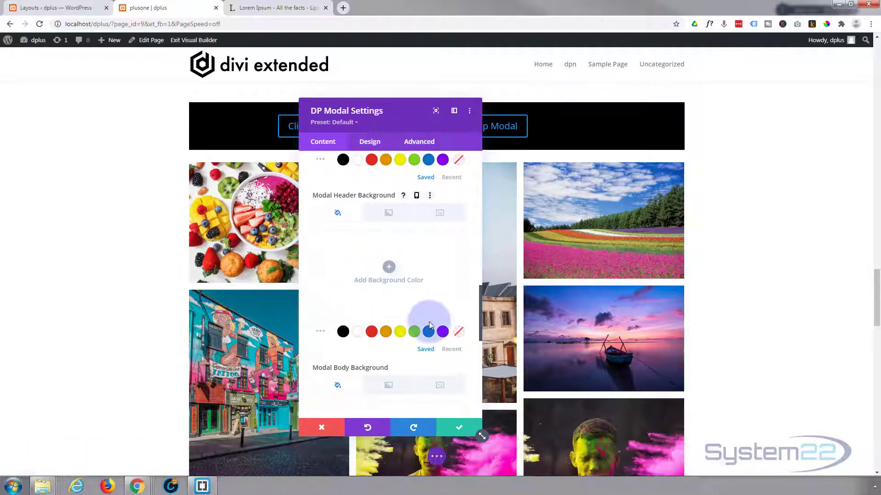
click(428, 331)
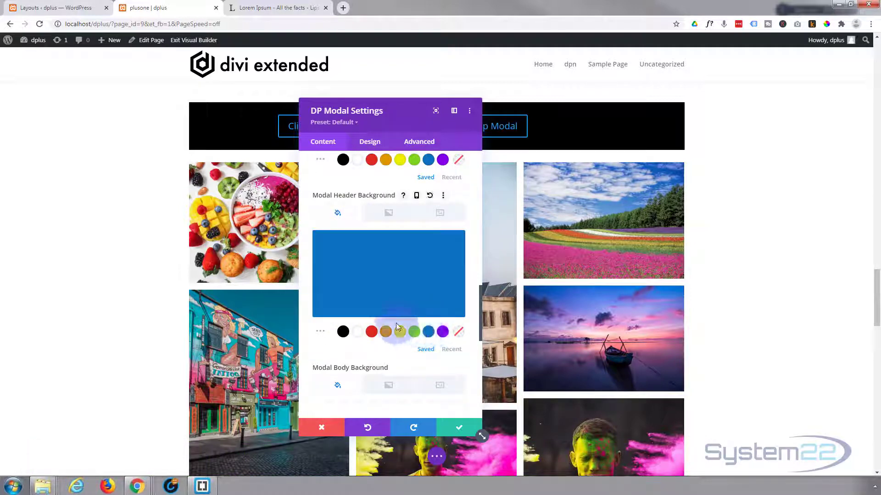
Step: Fill the modal footer background with black
scroll(395, 323, down, 1)
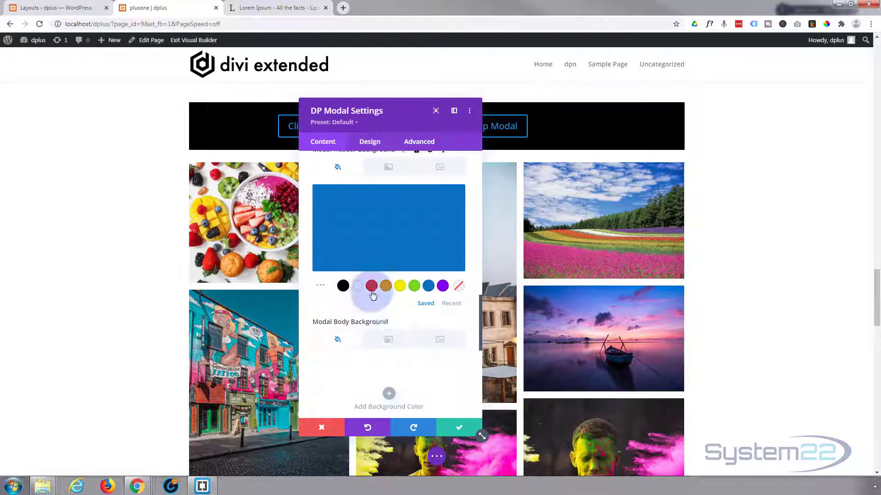
scroll(367, 295, down, 1)
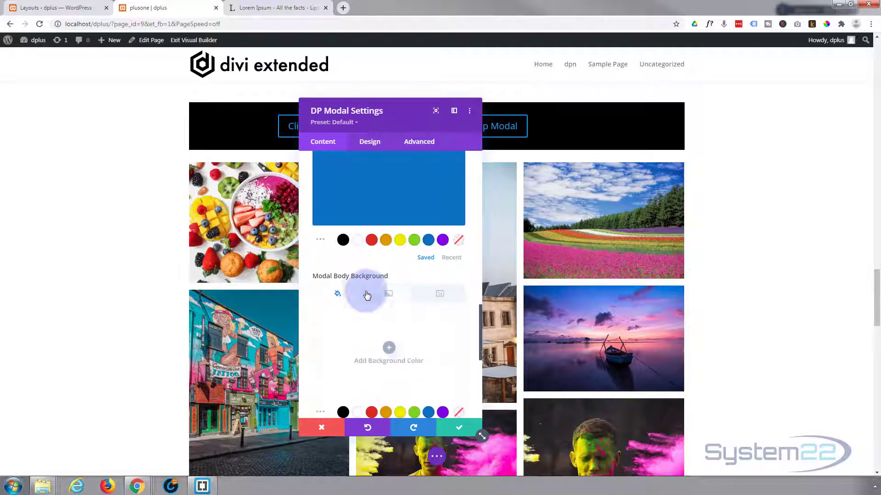
scroll(350, 326, down, 3)
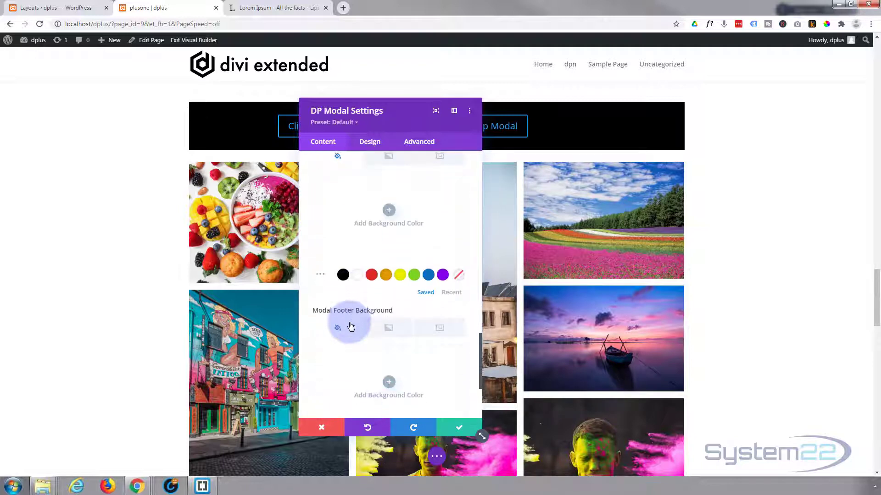
scroll(351, 327, down, 2)
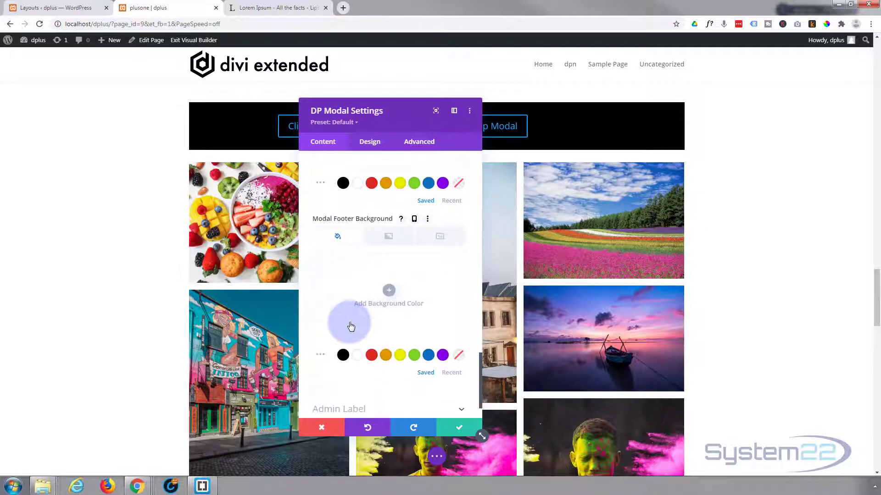
scroll(350, 326, down, 1)
click(343, 310)
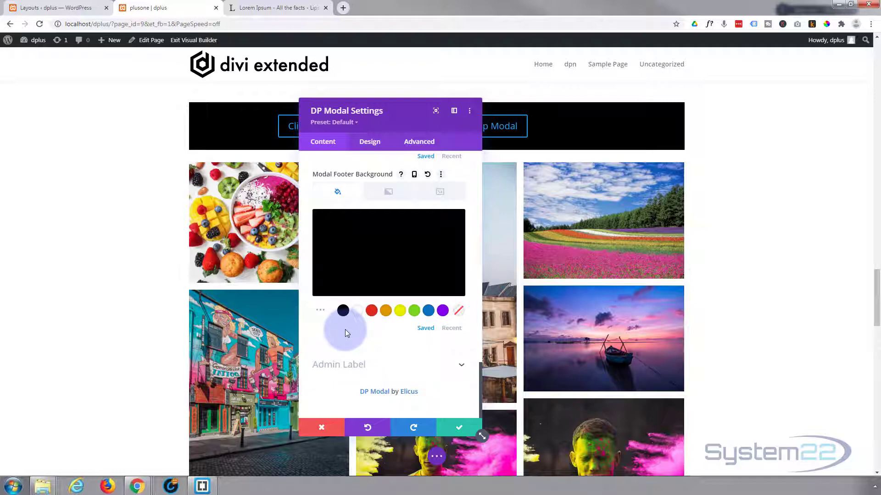
Step: Center the Popup Modal trigger button with the Design tab's alignment setting
click(369, 144)
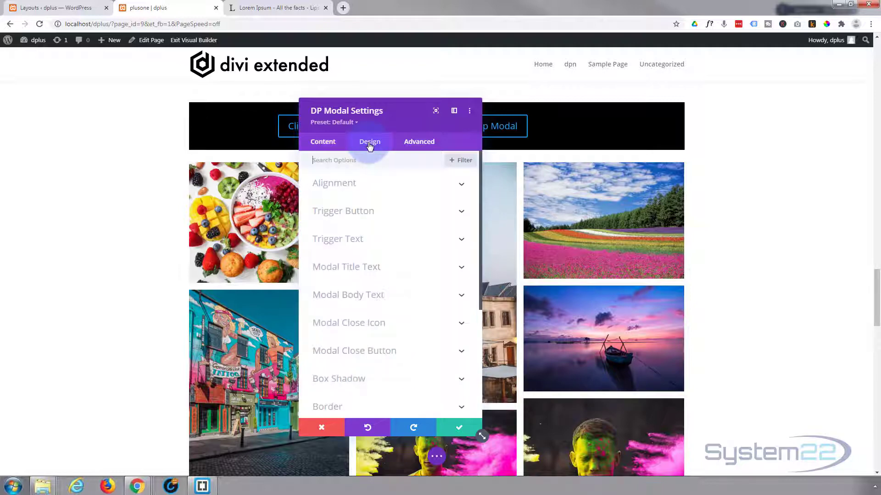
click(400, 187)
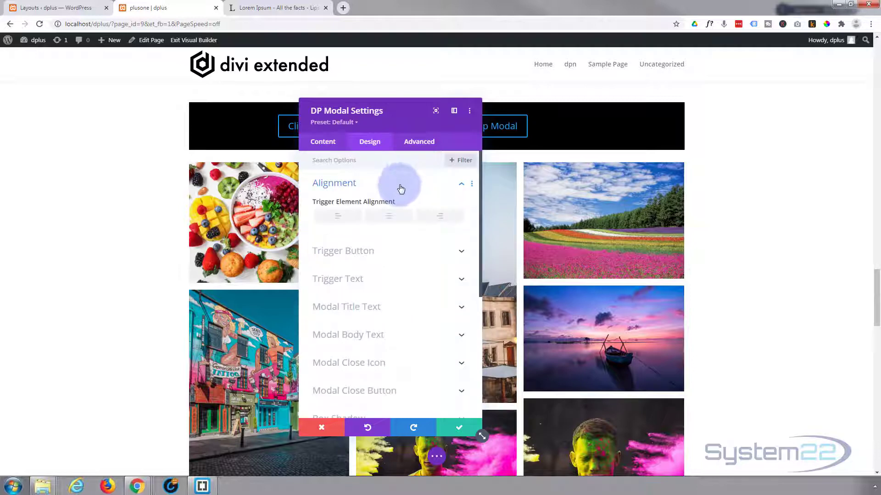
click(391, 222)
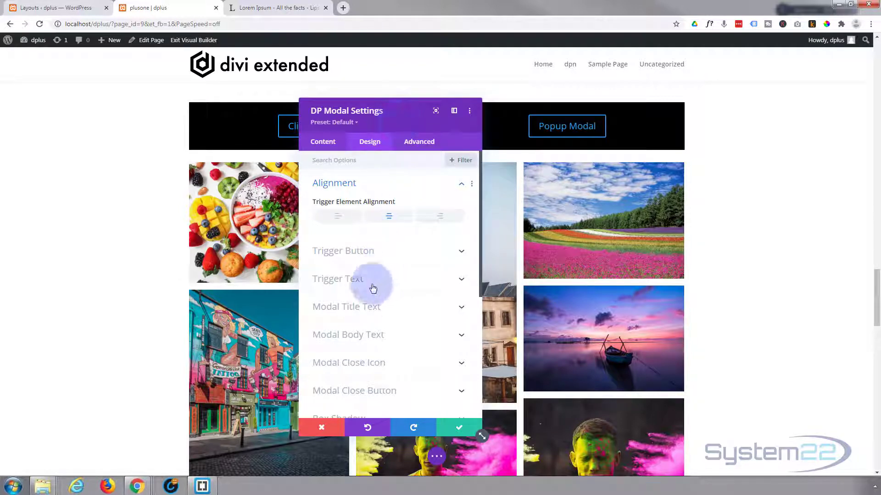
Step: Review the Trigger Button and Trigger Text styles, leaving text at 18px Regular
click(402, 251)
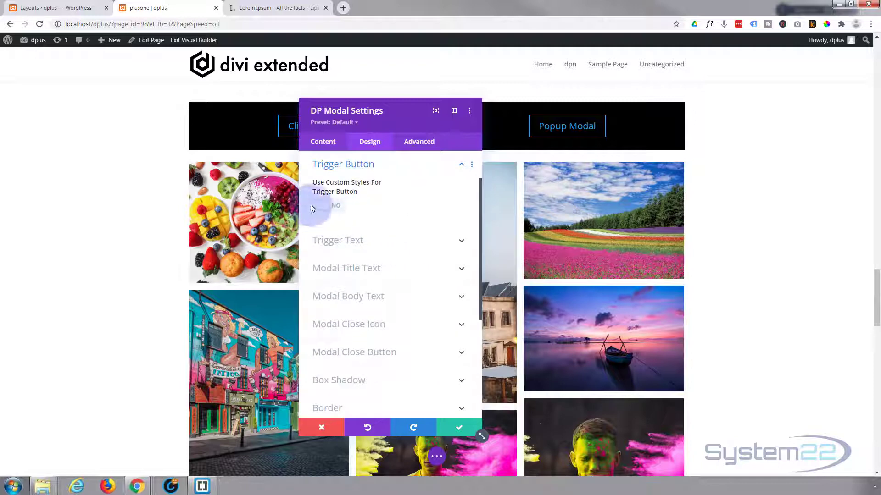
click(351, 205)
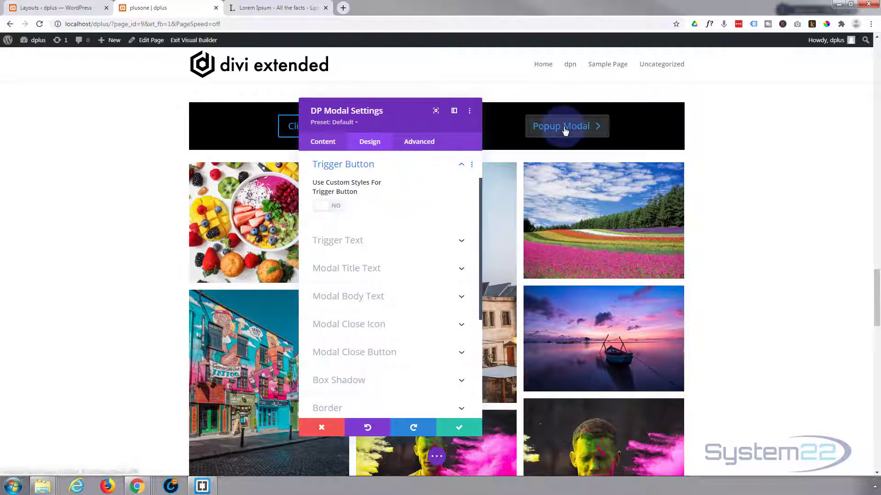
click(340, 207)
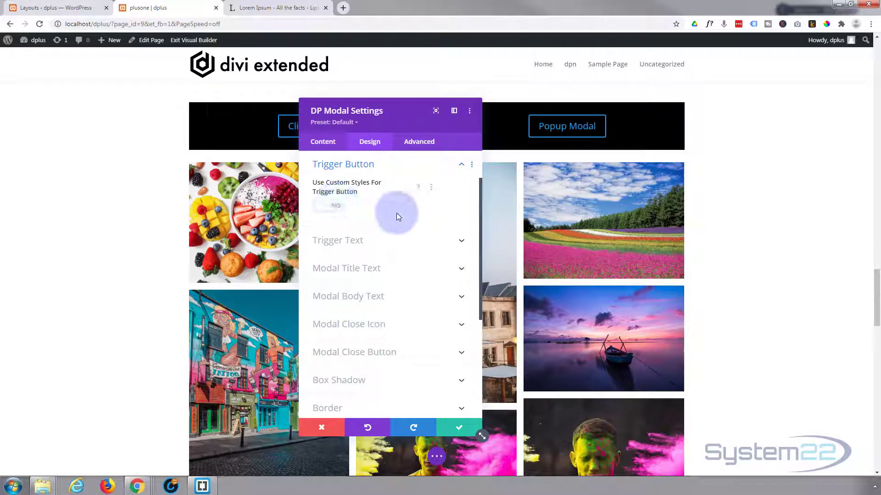
click(384, 240)
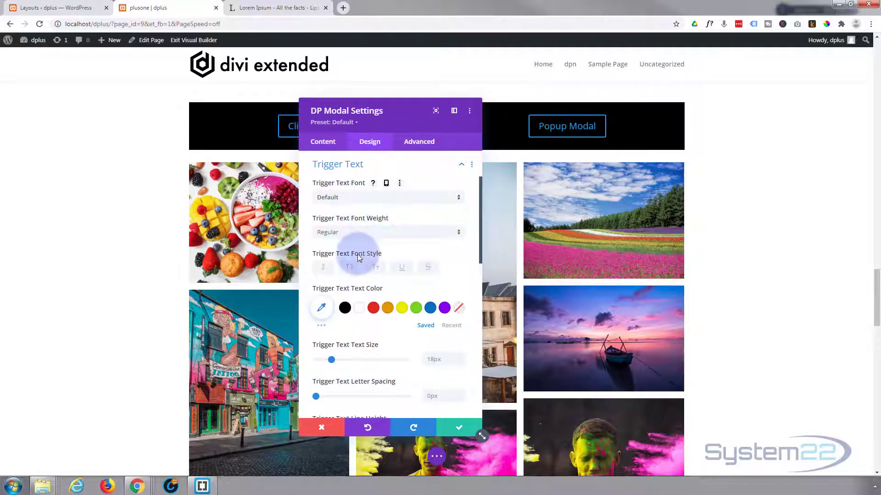
scroll(358, 255, down, 5)
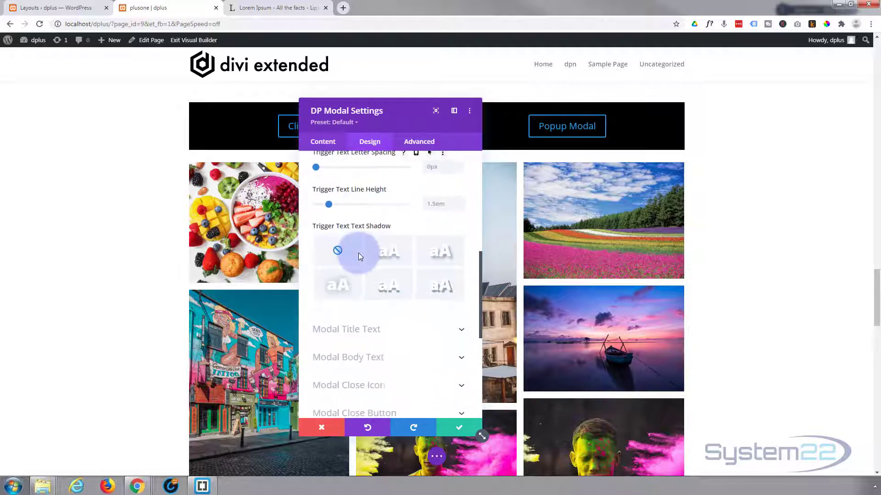
scroll(353, 253, down, 2)
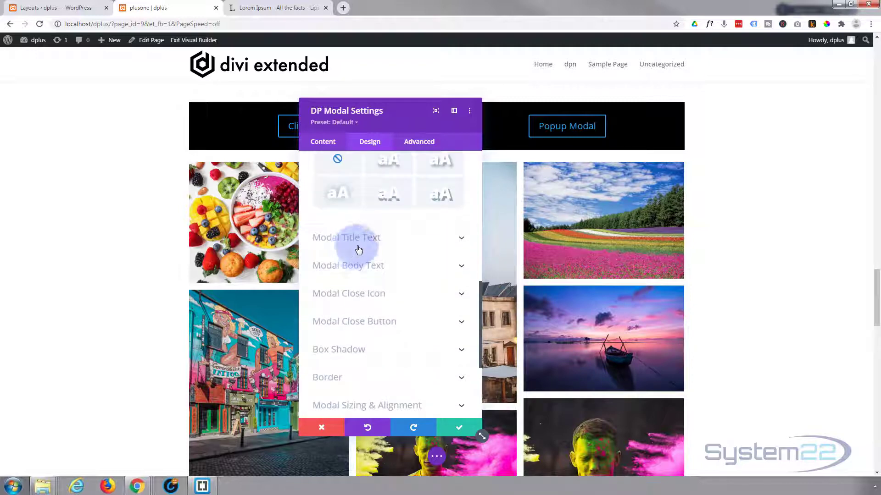
Step: Make the modal title text centered and Semi Bold
click(415, 244)
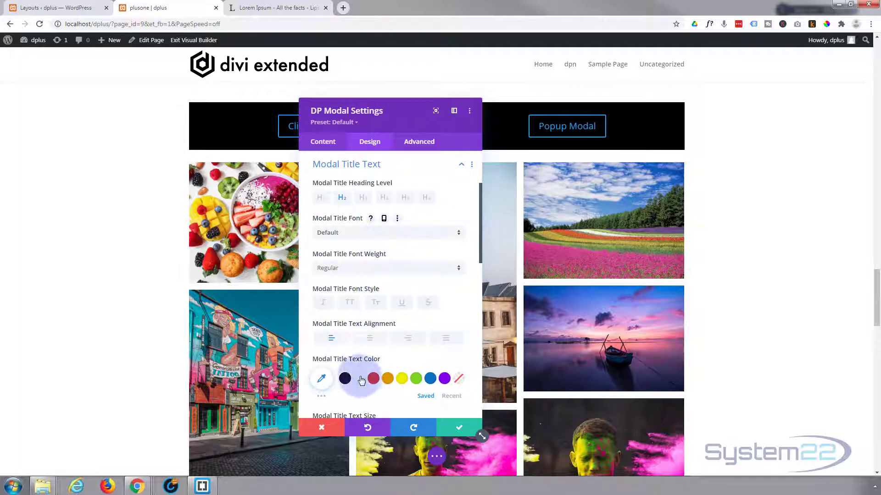
click(370, 339)
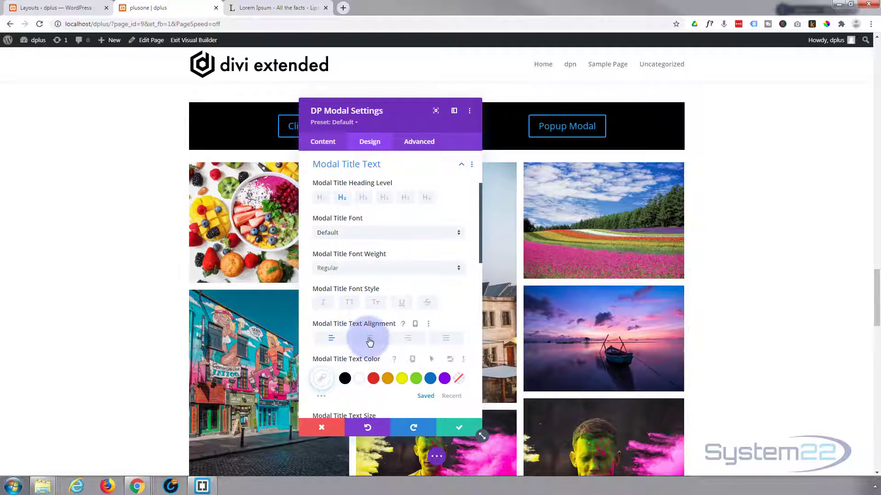
click(360, 271)
click(349, 309)
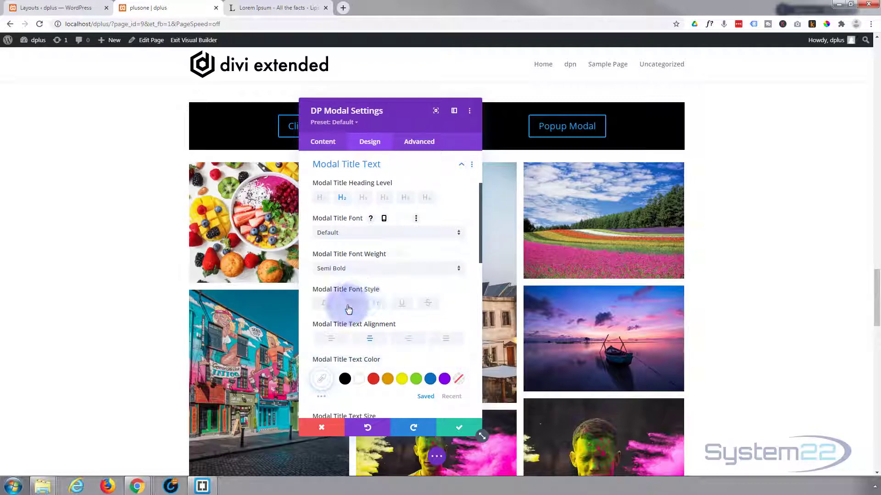
scroll(363, 295, down, 5)
scroll(366, 298, down, 3)
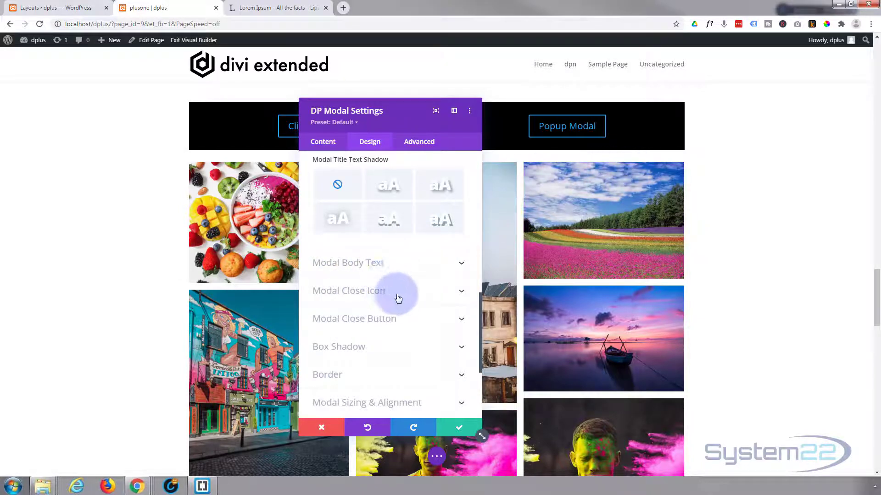
Step: Turn the close icon red and align the close button to the right
click(414, 293)
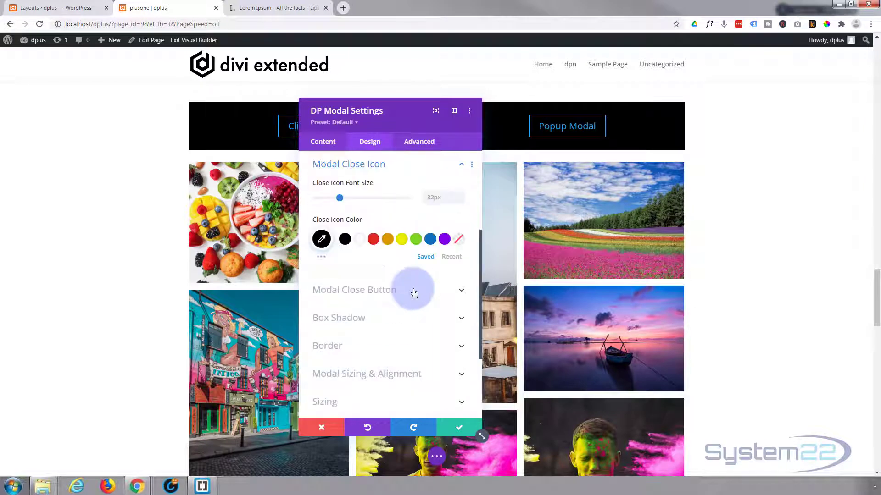
click(373, 239)
scroll(398, 282, down, 1)
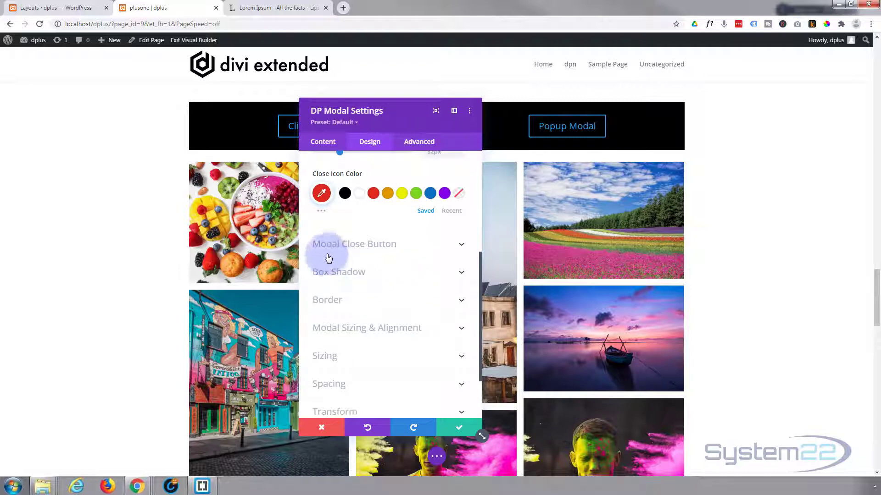
click(419, 247)
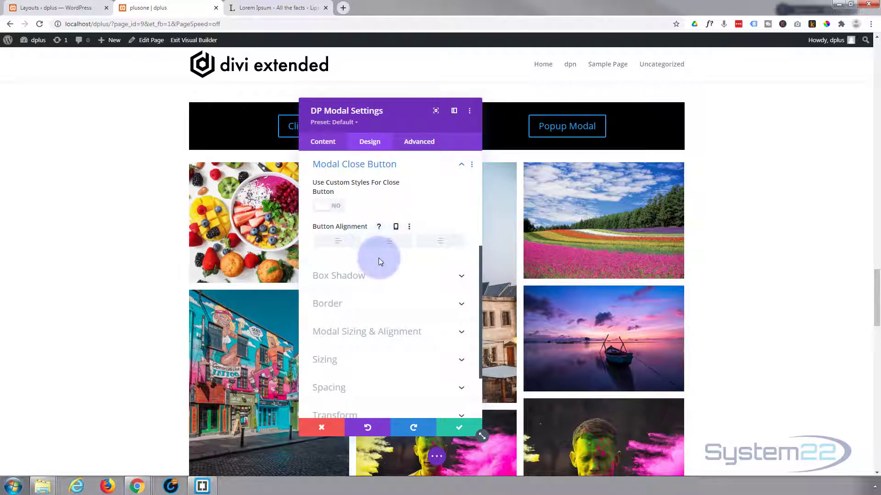
click(439, 241)
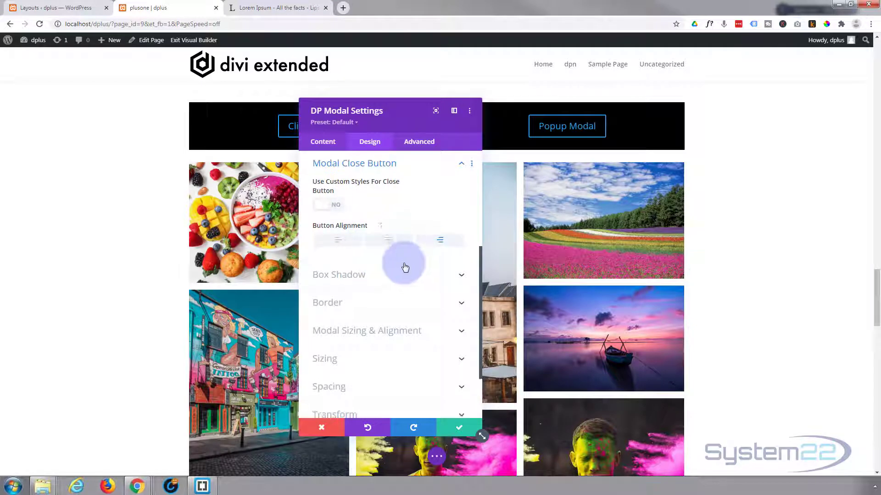
scroll(403, 265, down, 1)
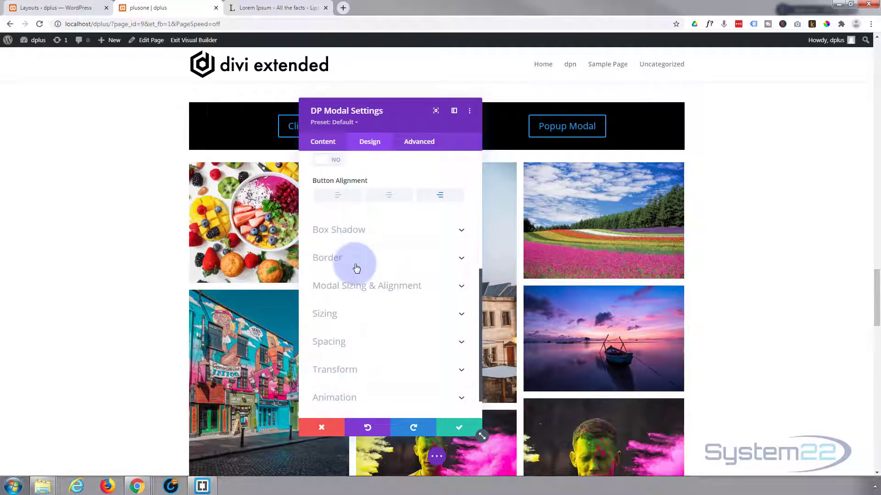
scroll(363, 262, down, 1)
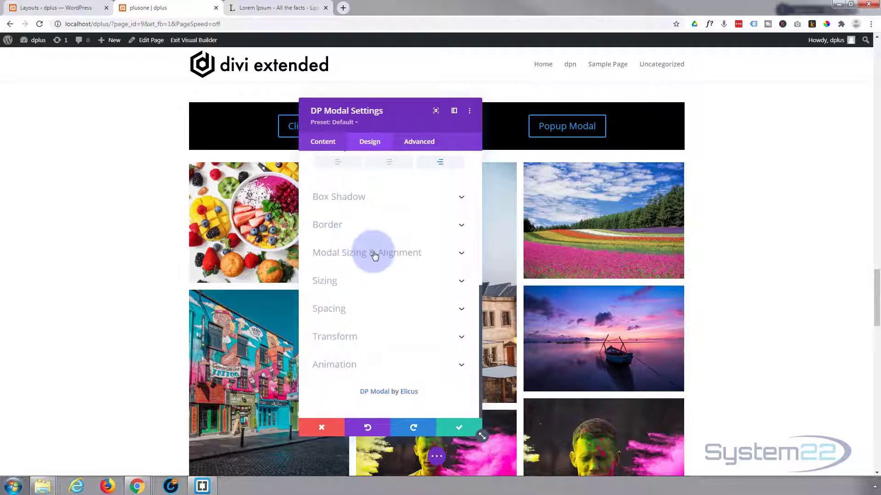
click(373, 254)
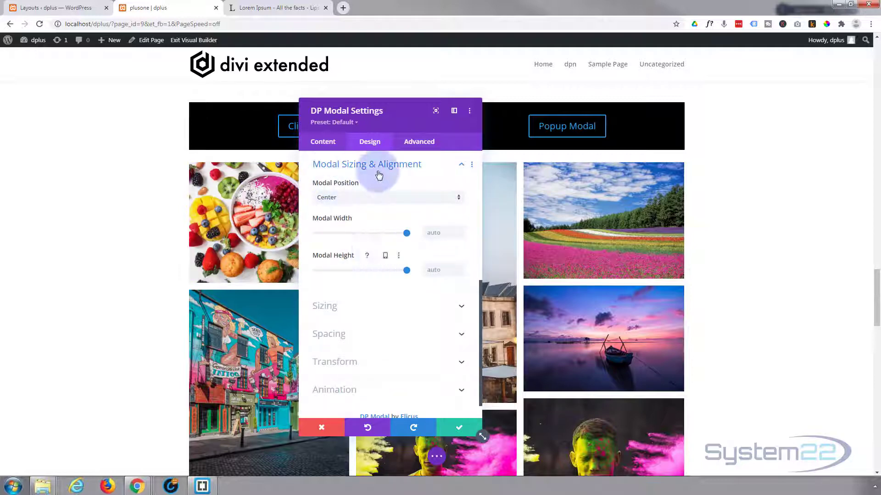
click(364, 201)
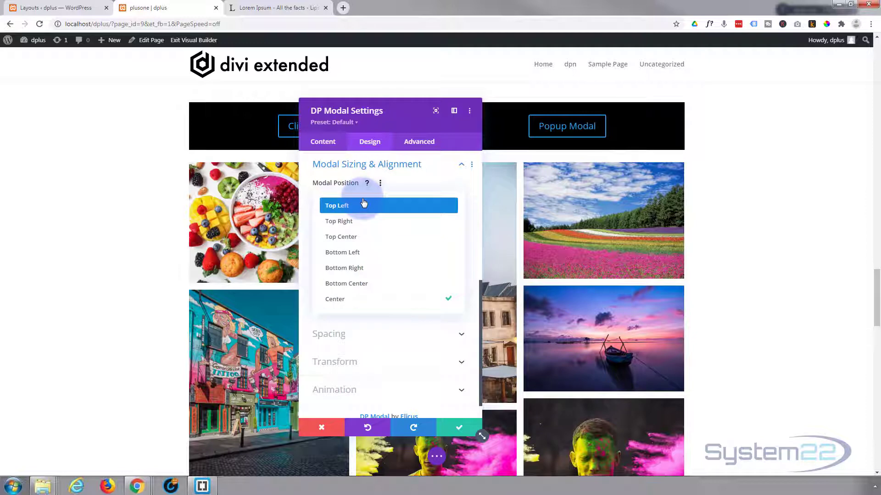
click(422, 182)
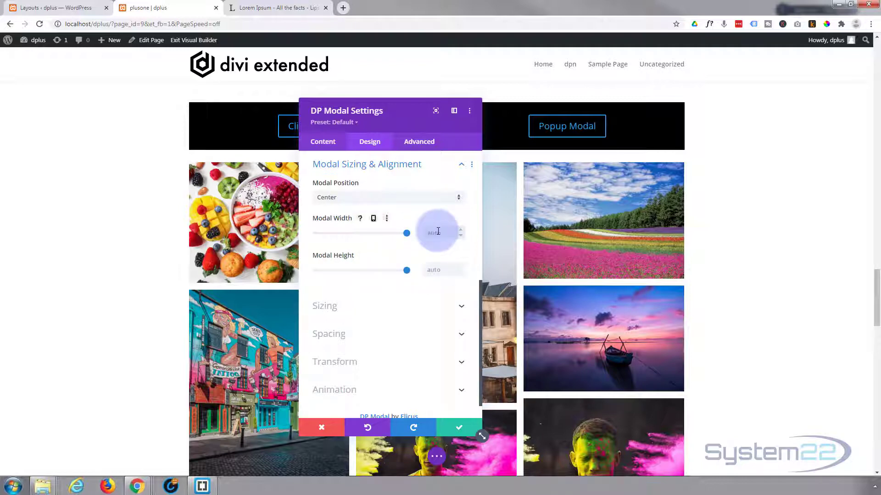
scroll(368, 268, down, 1)
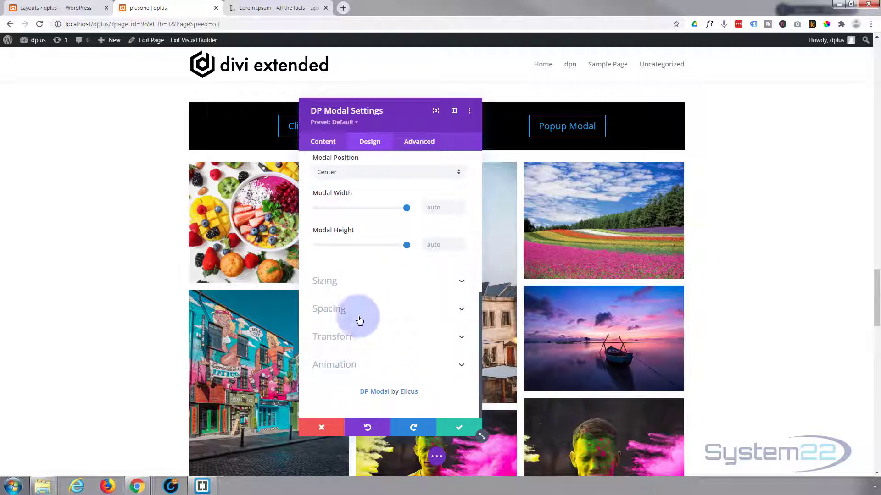
Step: Save the DP Modal settings and the 'plusone' page draft, then exit to the live page
click(456, 429)
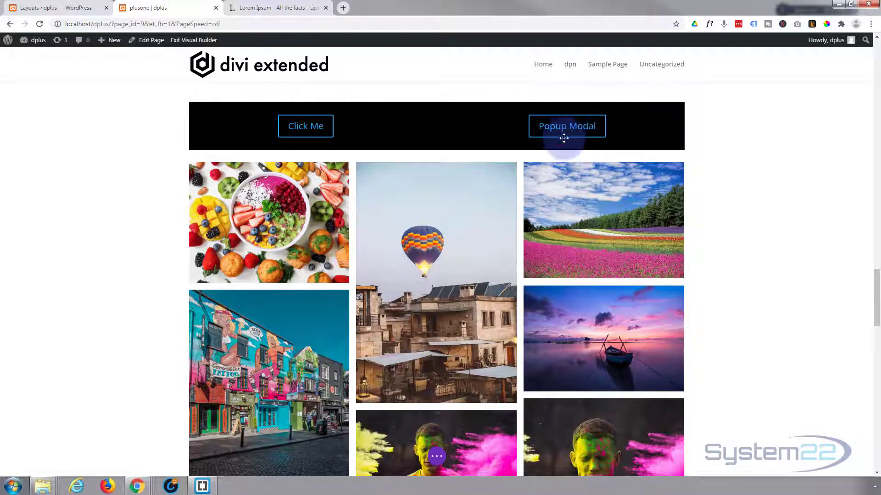
click(437, 458)
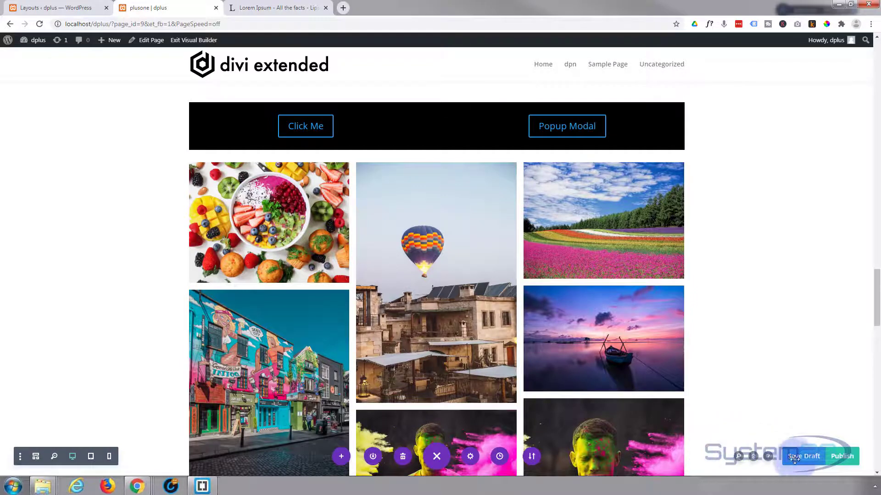
click(797, 458)
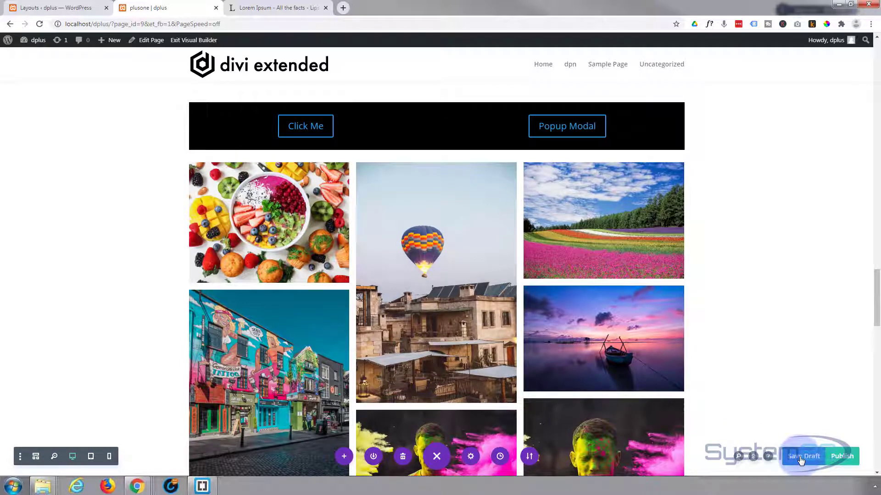
click(187, 41)
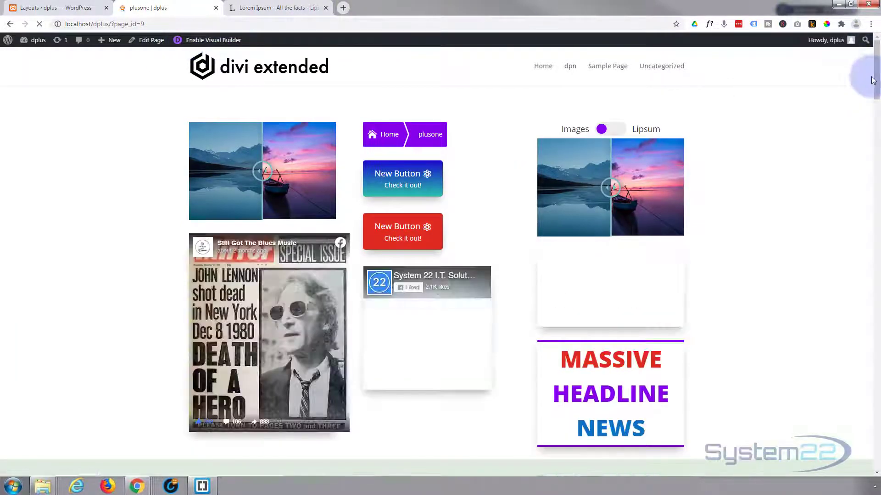
drag(872, 80, 875, 291)
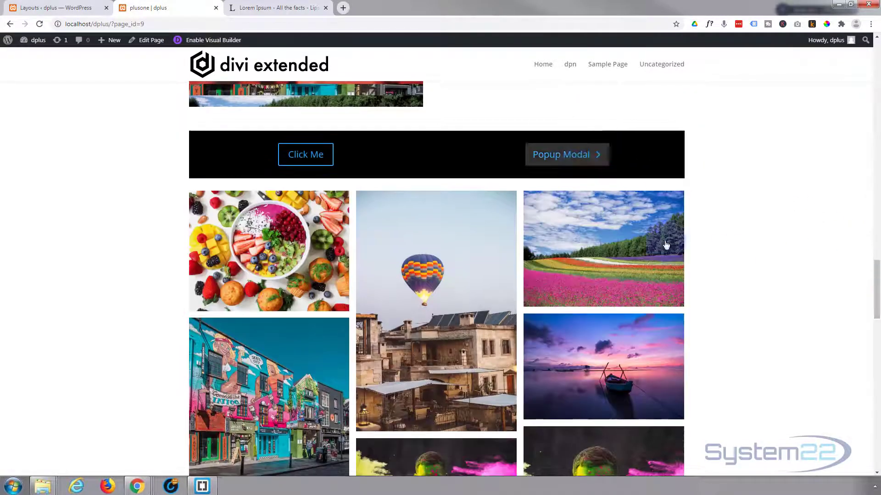
scroll(715, 259, up, 5)
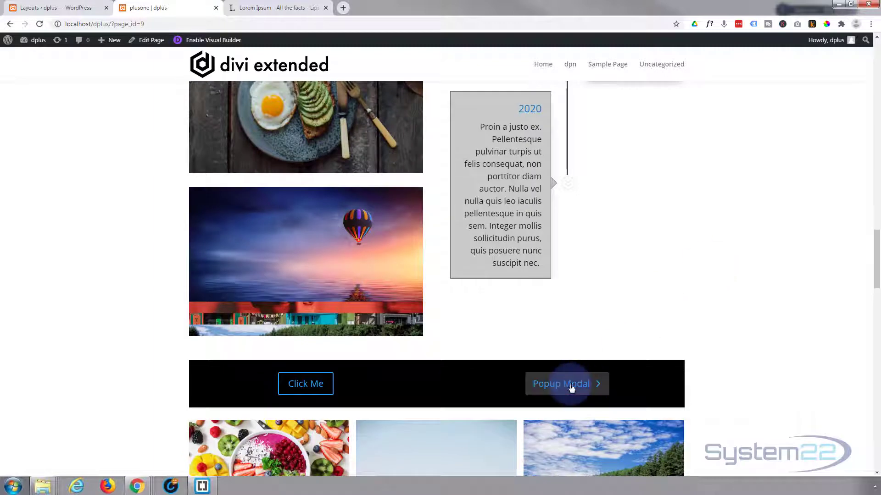
click(571, 388)
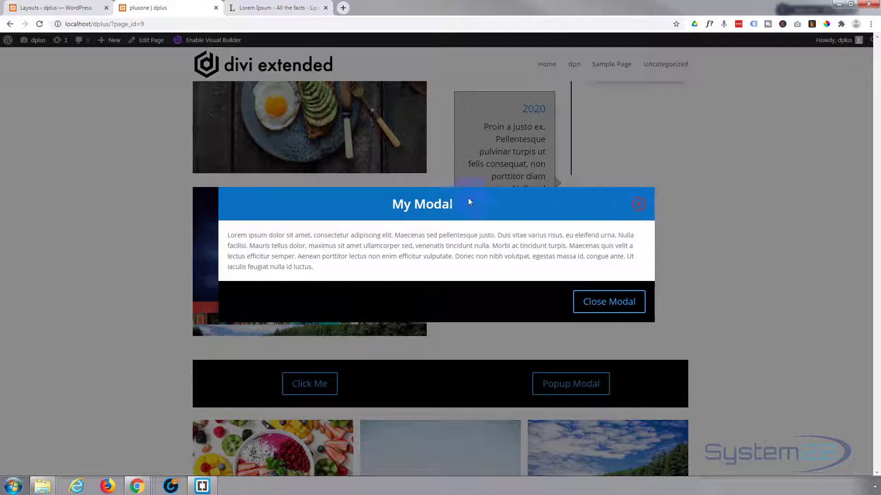
click(639, 206)
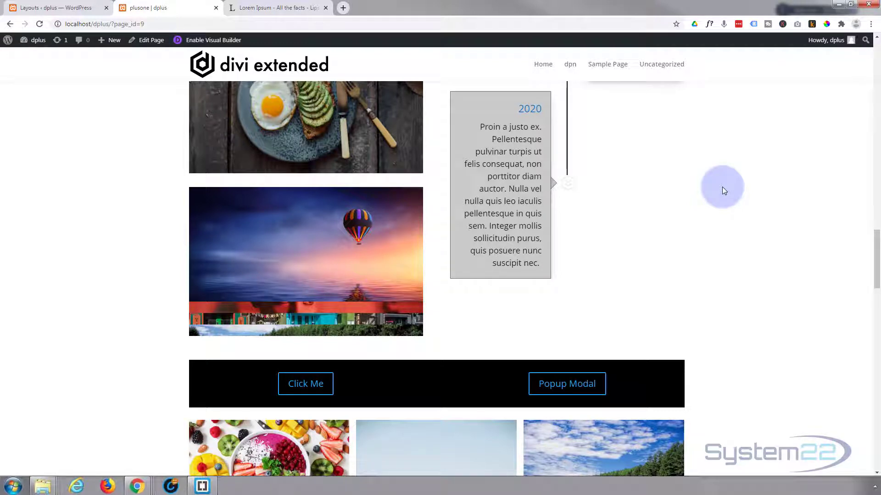
Step: Re-enter the visual builder and open the Popup Modal button's DP Modal Settings
scroll(721, 185, down, 6)
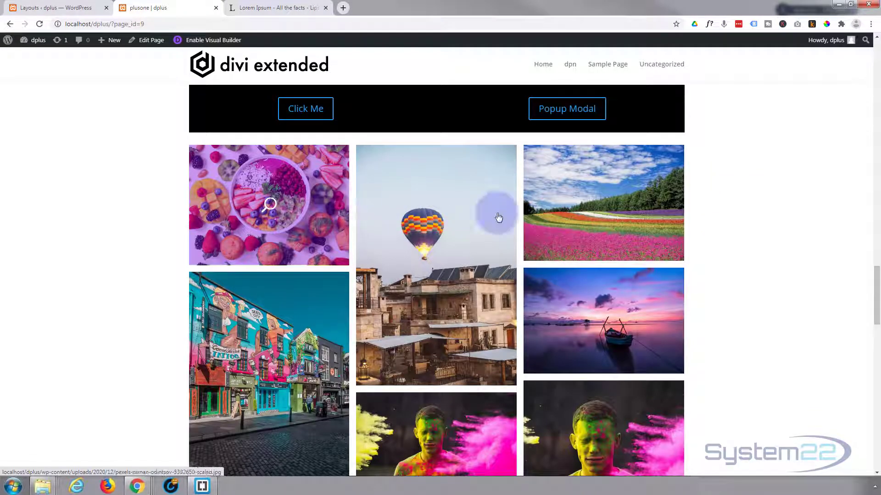
scroll(527, 220, up, 2)
scroll(340, 284, up, 5)
scroll(338, 267, down, 2)
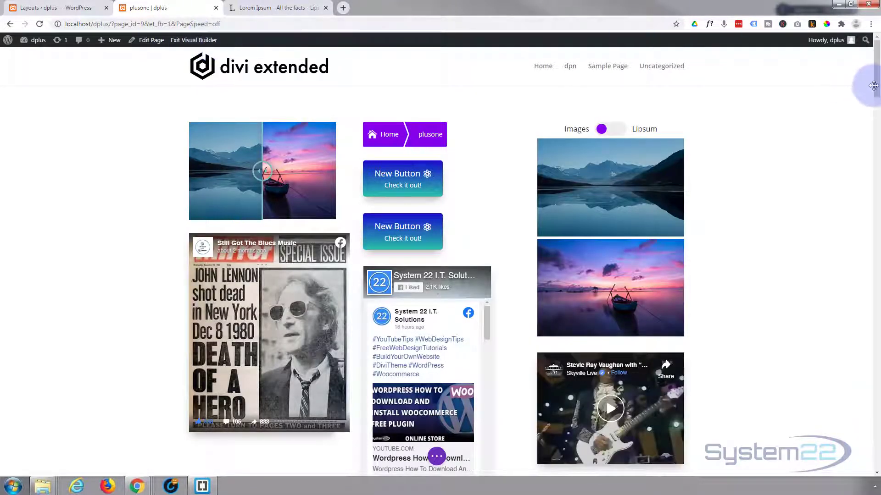
drag(875, 87, 876, 303)
click(579, 250)
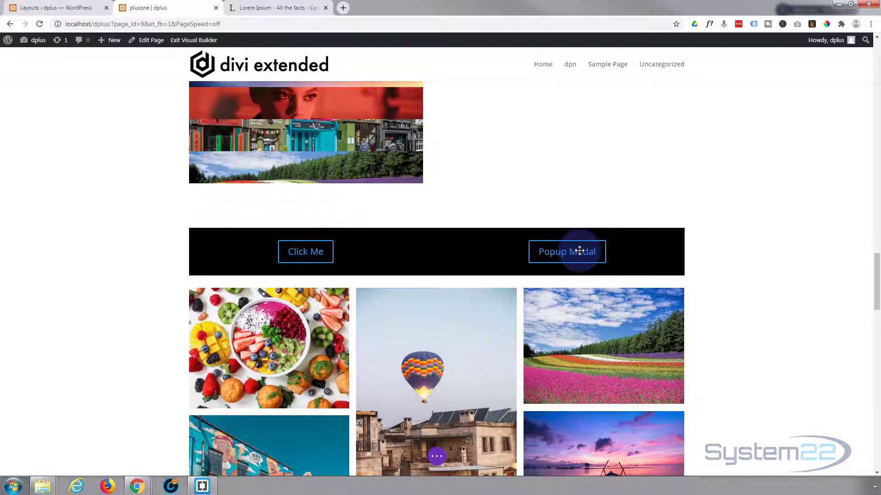
scroll(129, 234, up, 1)
scroll(129, 234, up, 1)
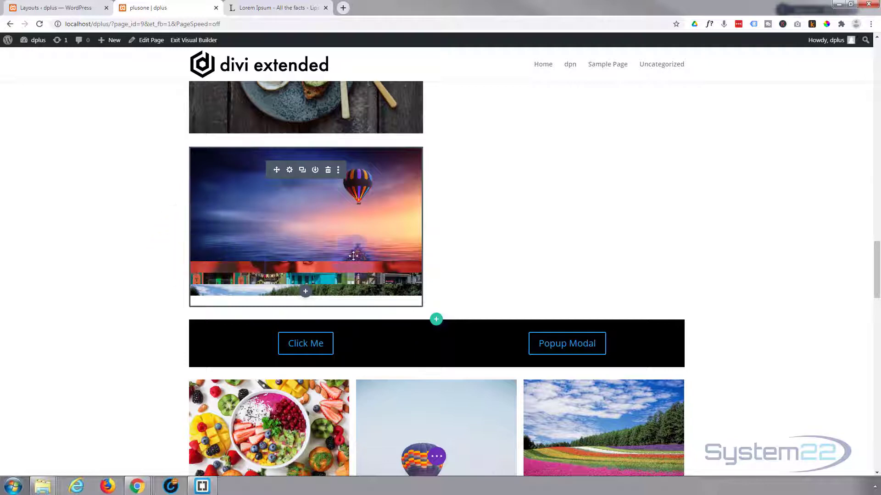
click(428, 161)
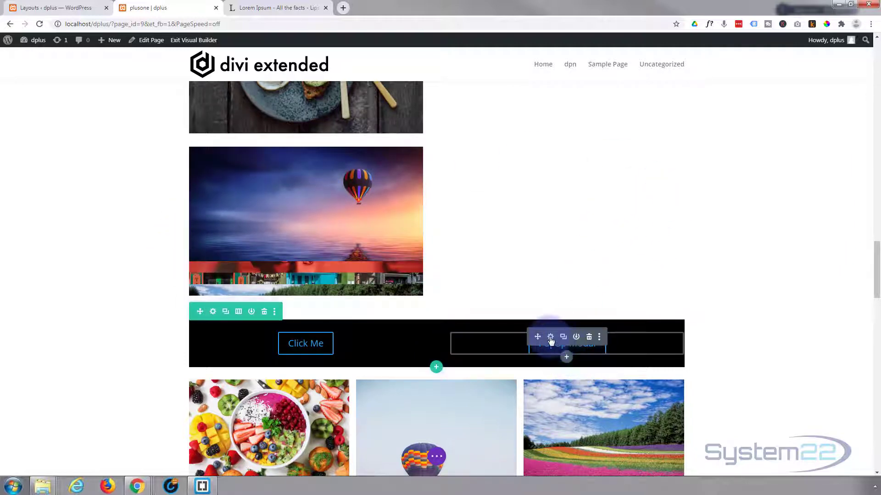
Step: Under Modal Body, set content type to Divi Library Layout and pick the Imcar layout
click(550, 337)
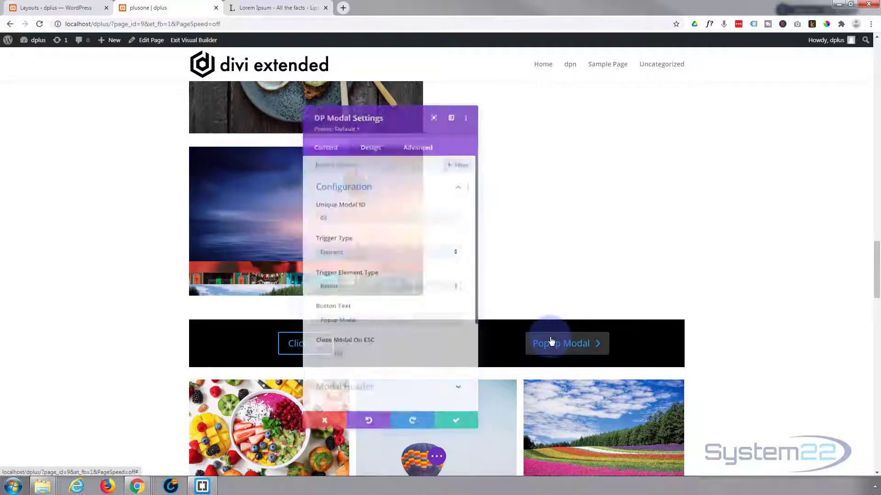
scroll(395, 165, down, 2)
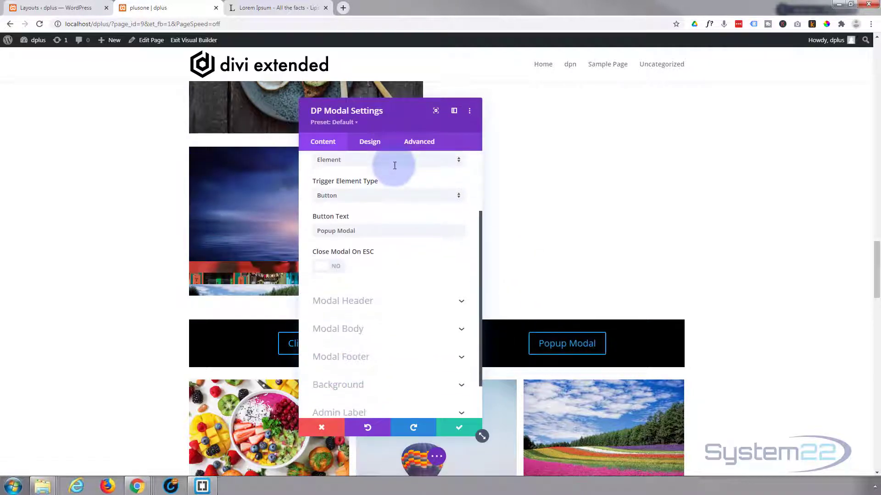
scroll(395, 165, down, 1)
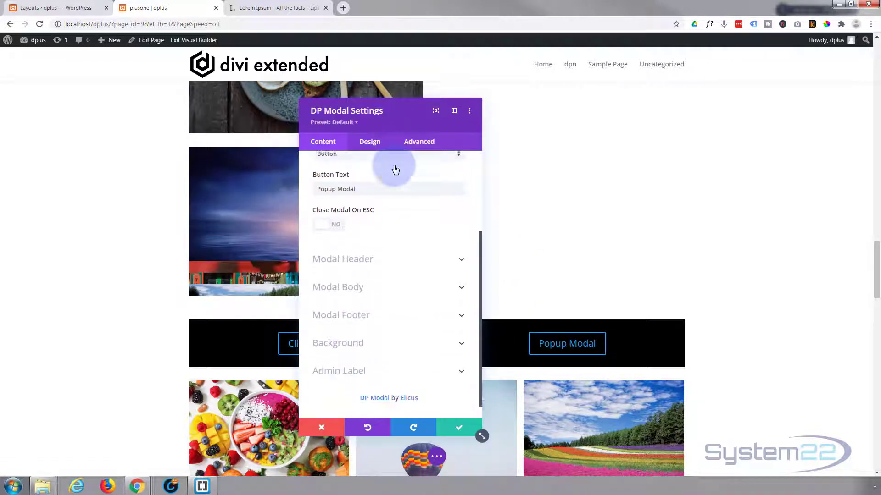
click(389, 286)
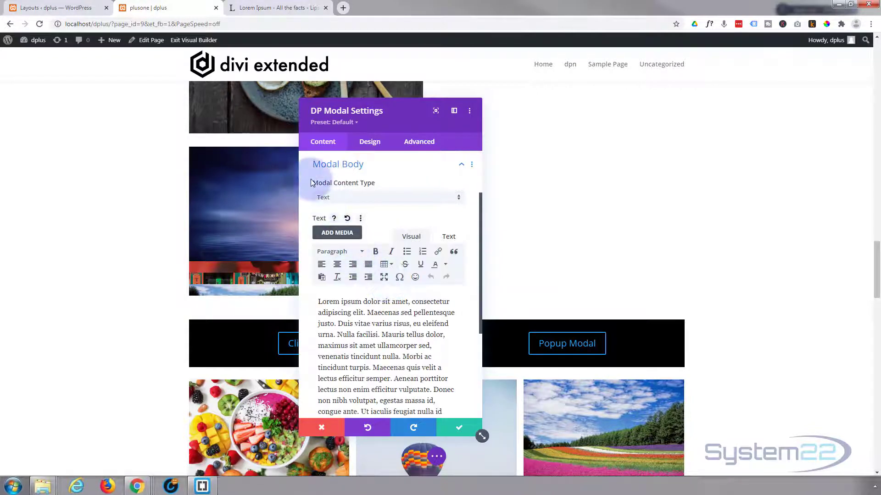
click(398, 202)
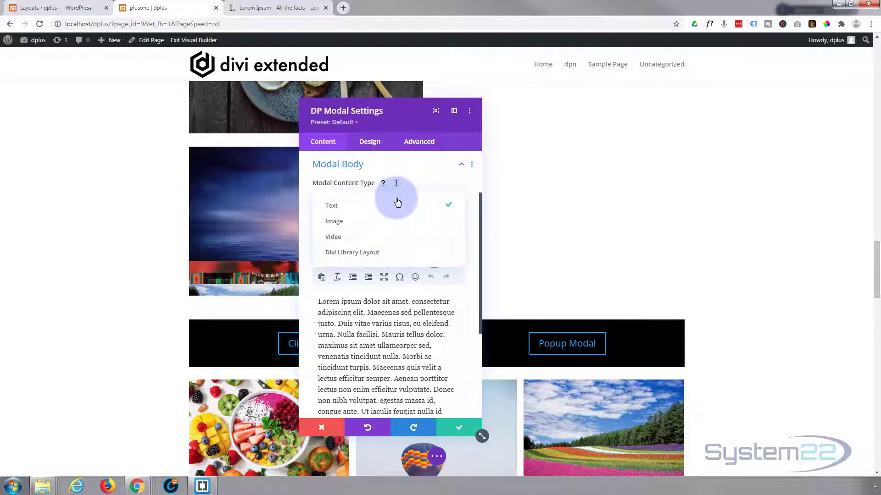
click(362, 254)
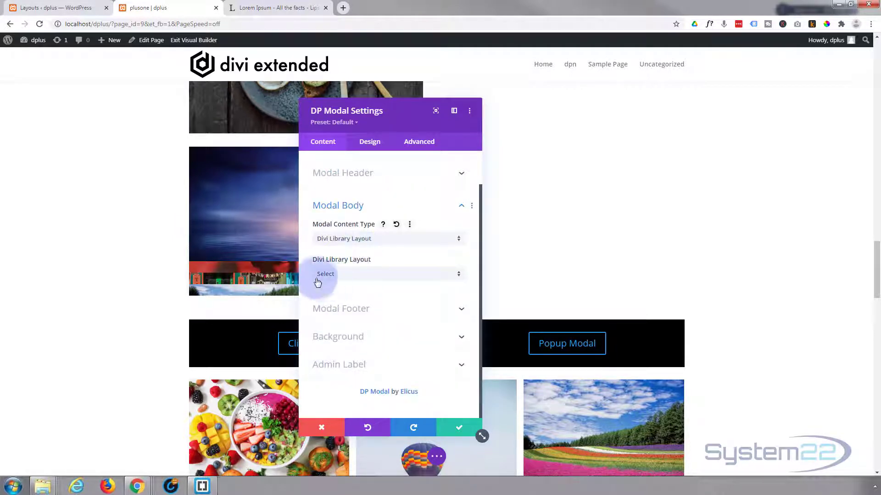
click(370, 280)
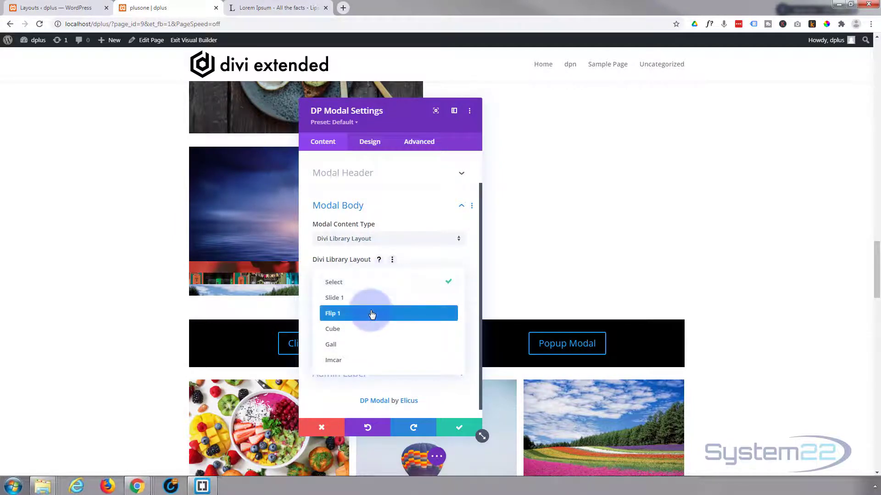
click(334, 364)
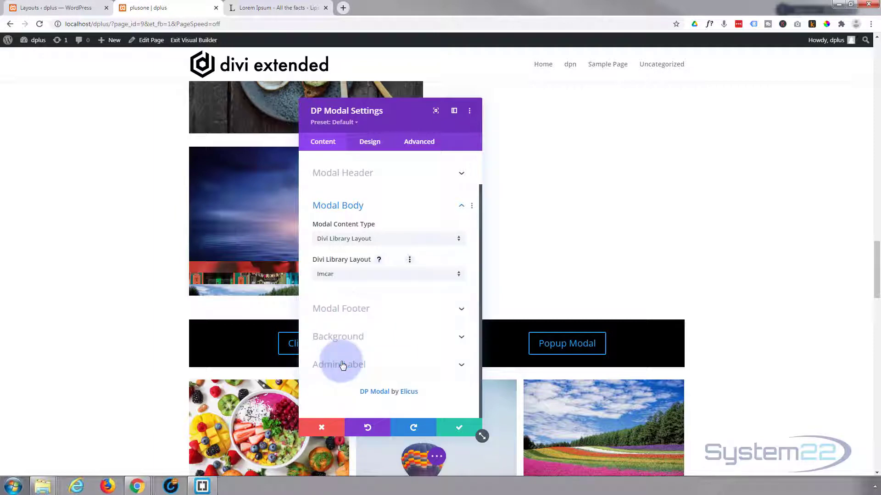
Step: Confirm the Imcar modal body, save the 'plusone' page as a draft, and exit the builder
click(459, 432)
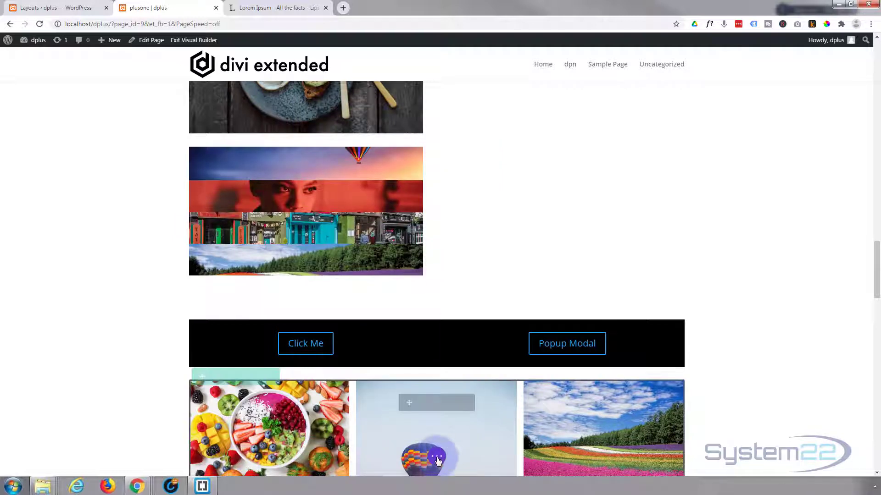
click(438, 459)
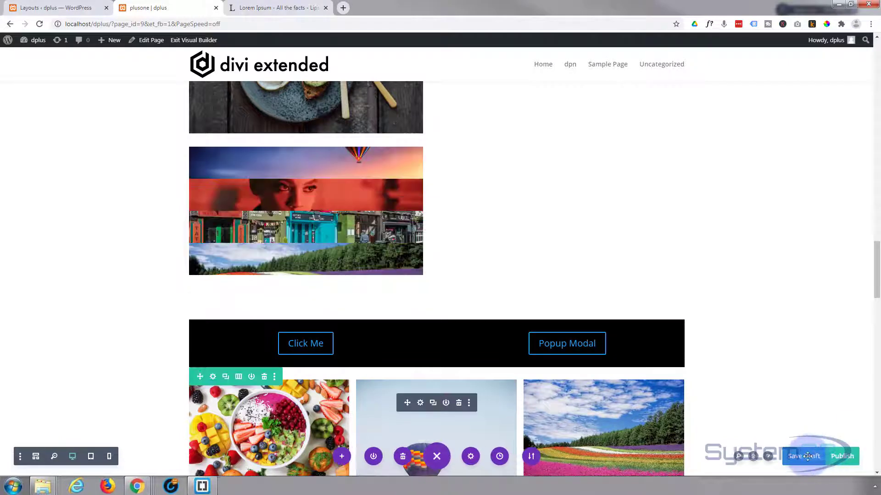
click(808, 458)
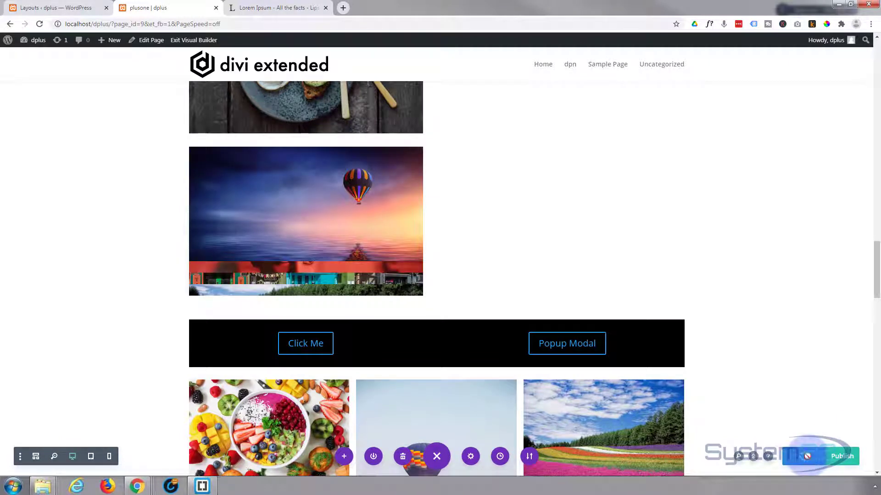
click(214, 41)
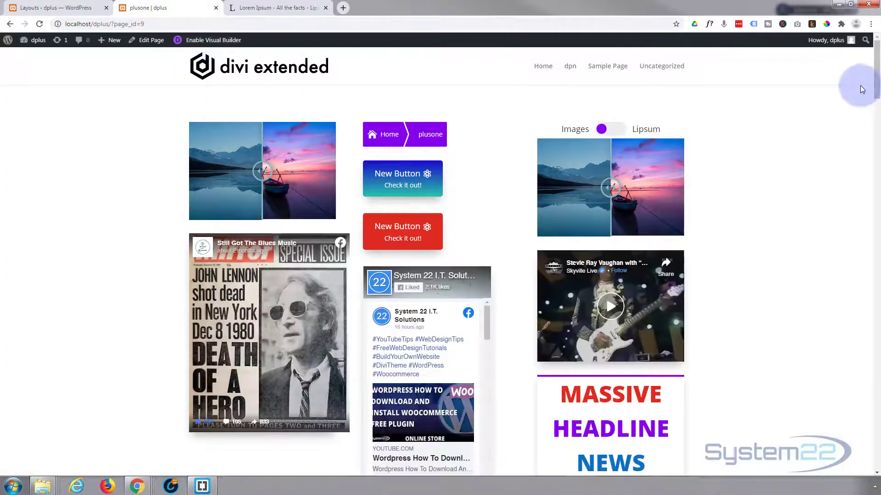
drag(876, 97, 877, 282)
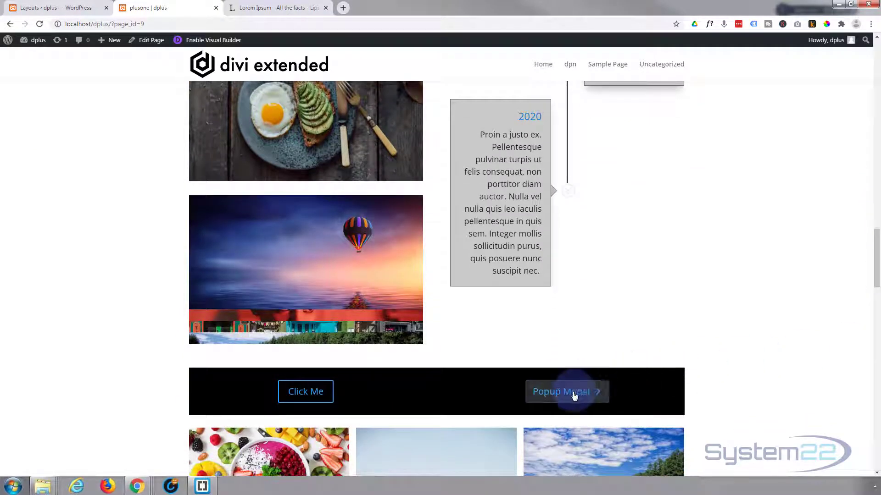
click(590, 392)
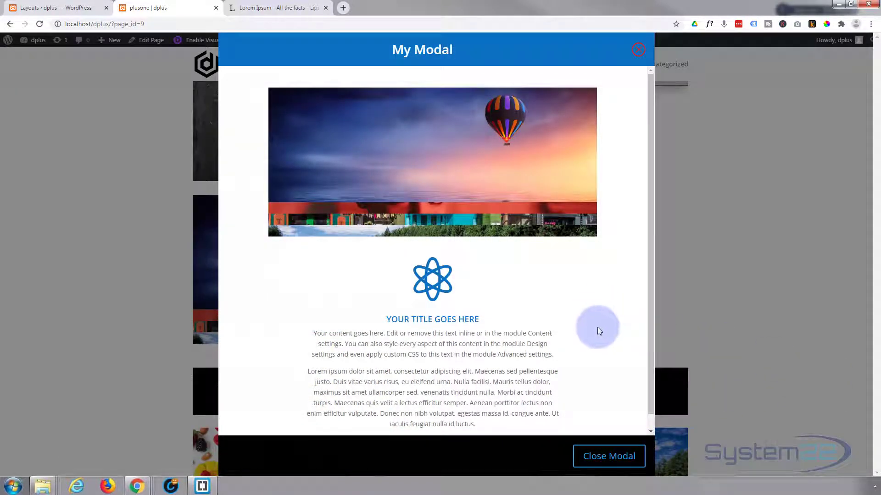
scroll(597, 327, down, 1)
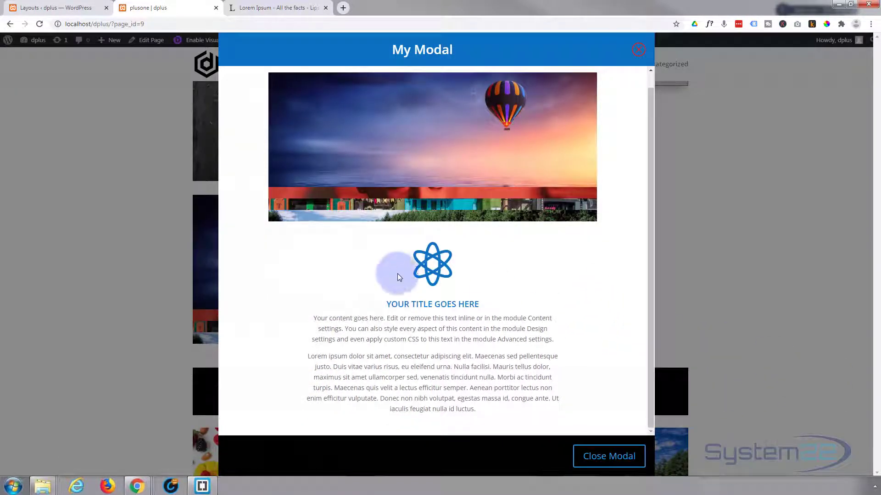
scroll(517, 356, up, 1)
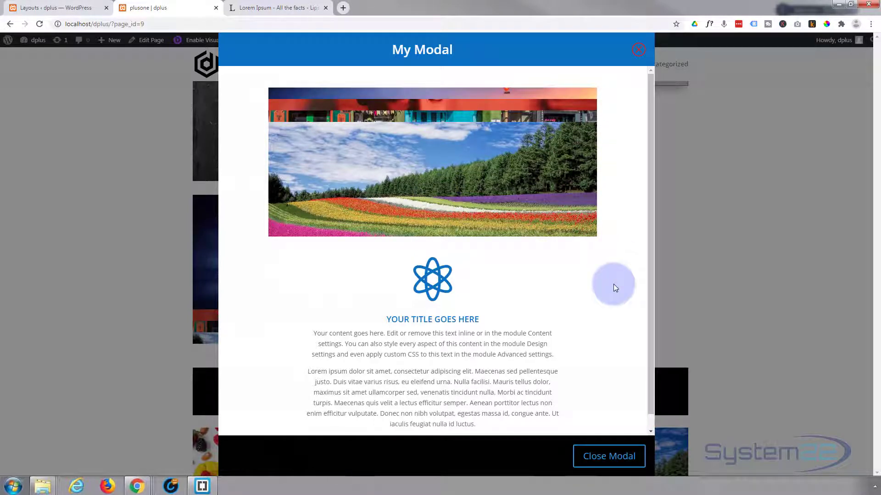
click(602, 457)
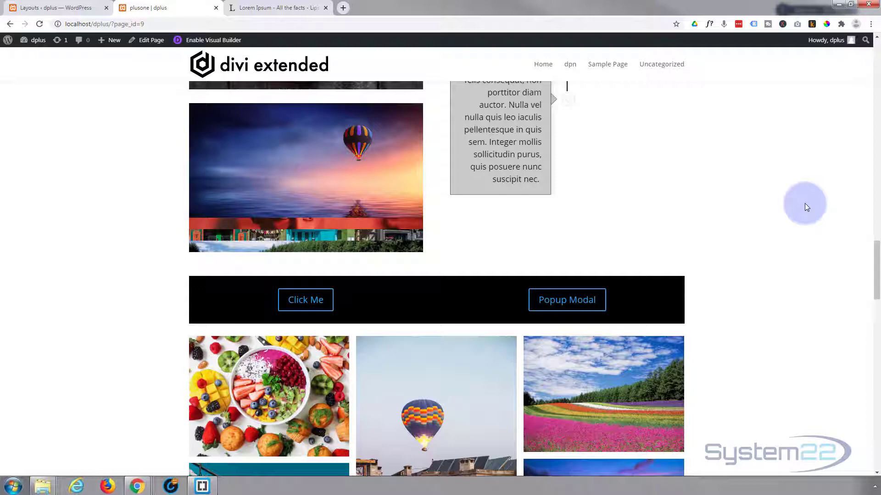
click(581, 306)
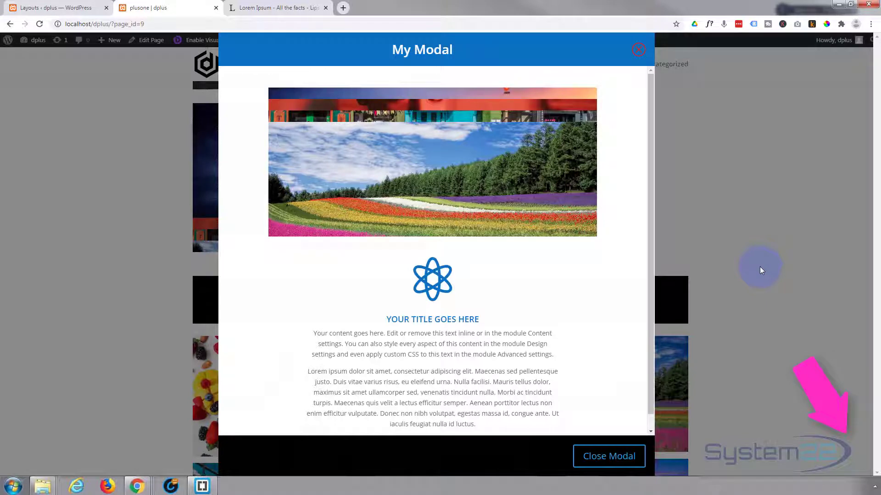
click(760, 270)
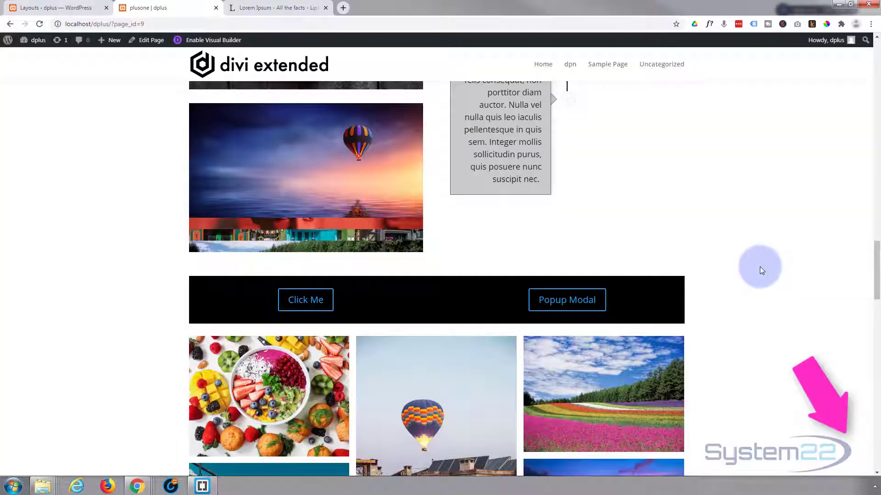